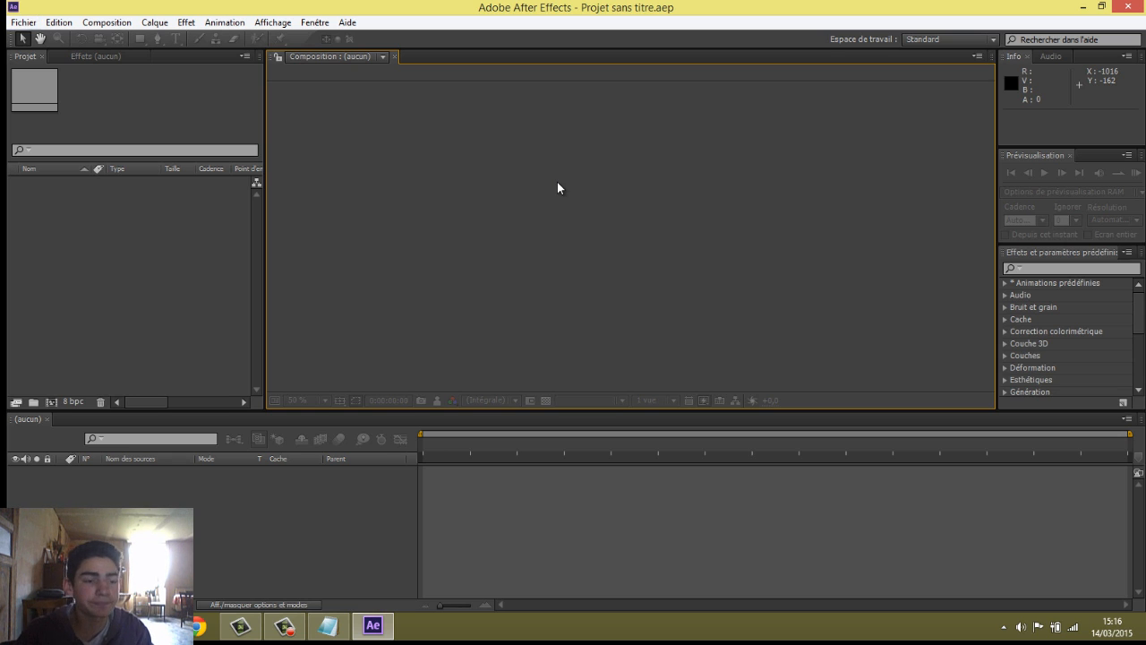
Switch to the "lien montage" note in Notepad and review the boule de plasma, boulle de feu and flvto links.
click(329, 626)
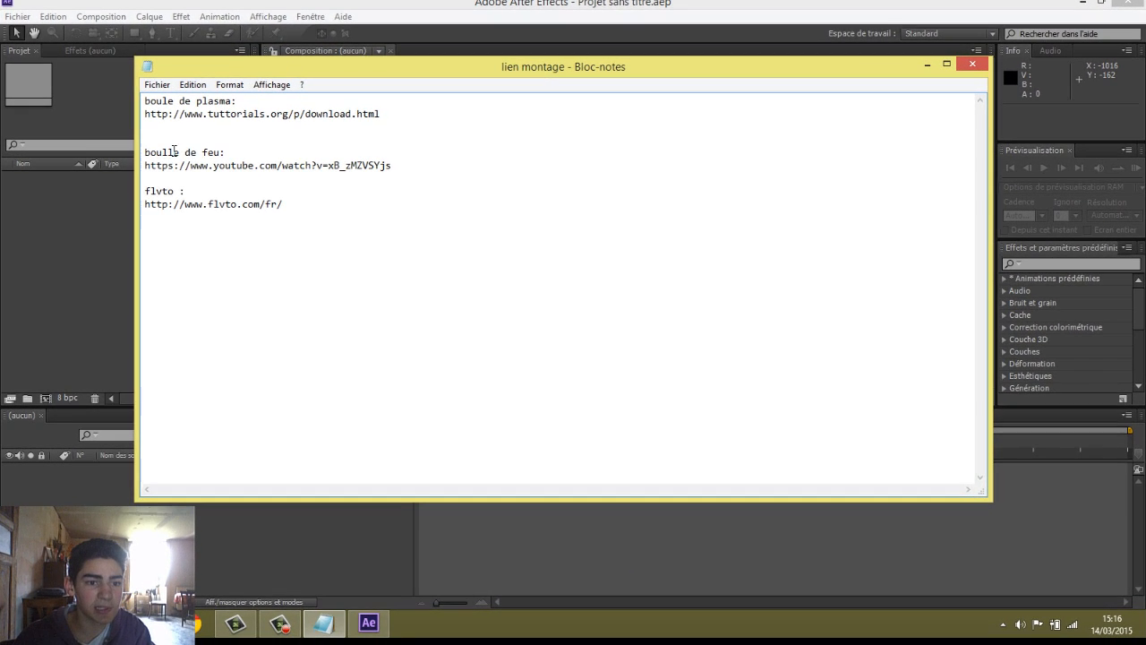
click(168, 206)
drag(145, 205, 283, 207)
click(257, 255)
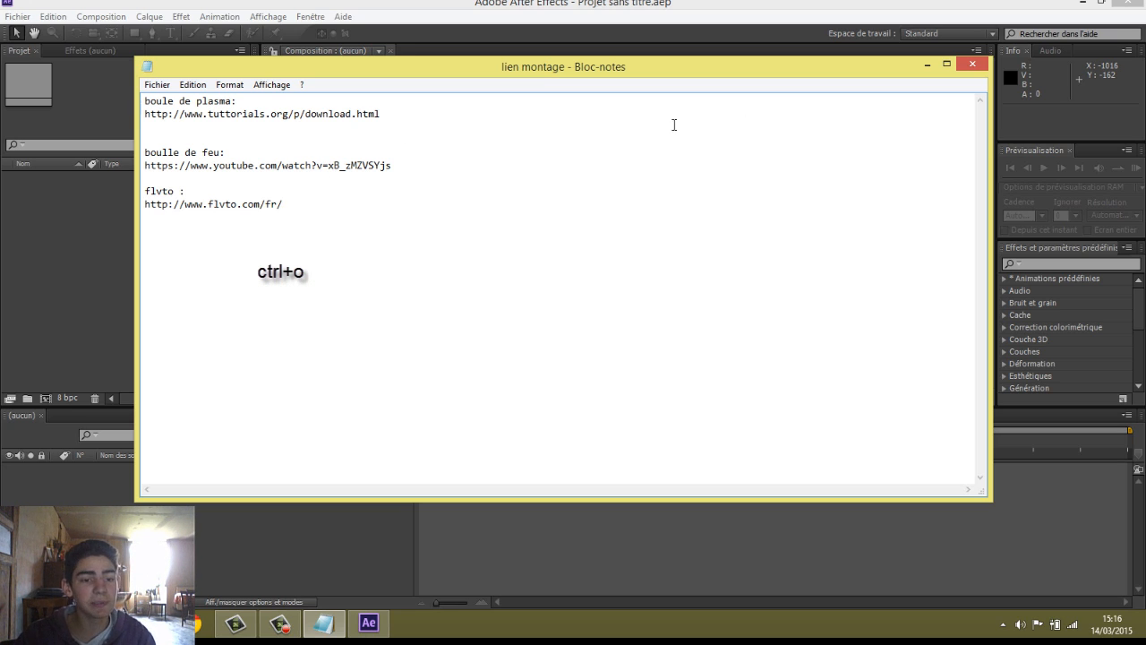
drag(285, 204, 144, 140)
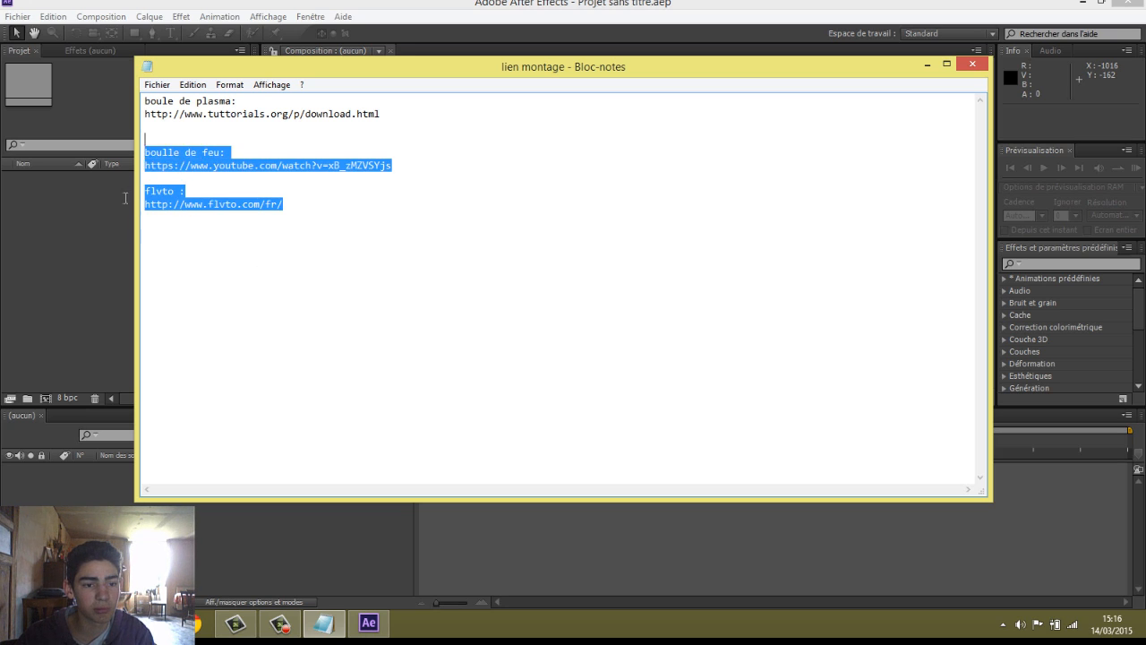
drag(125, 198, 226, 205)
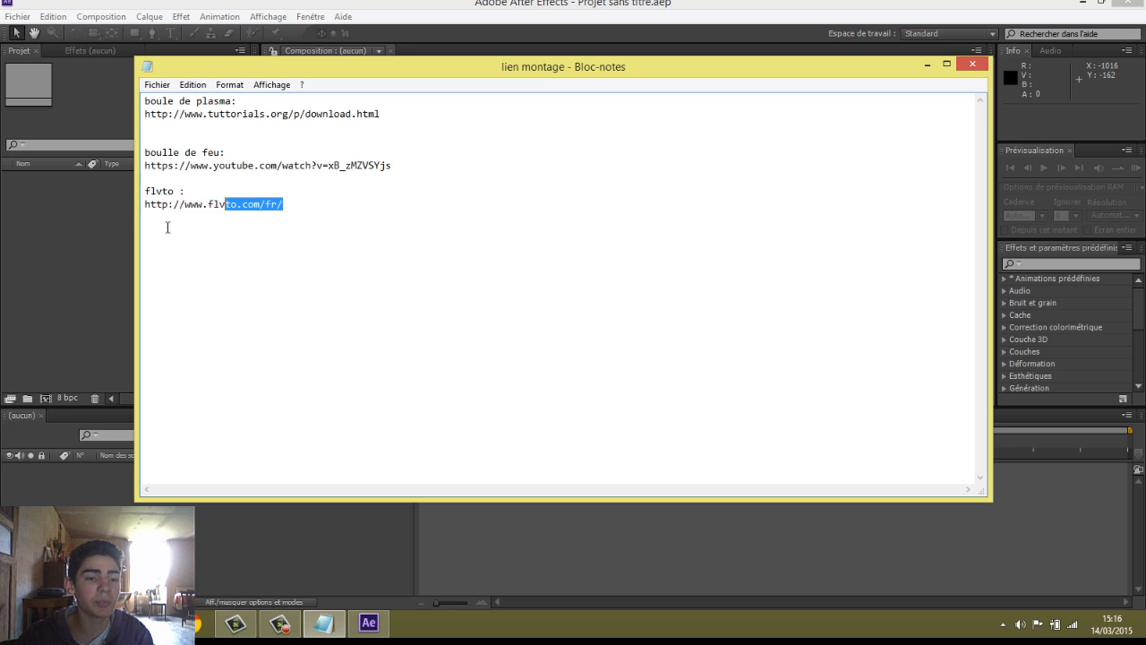
drag(167, 228, 281, 225)
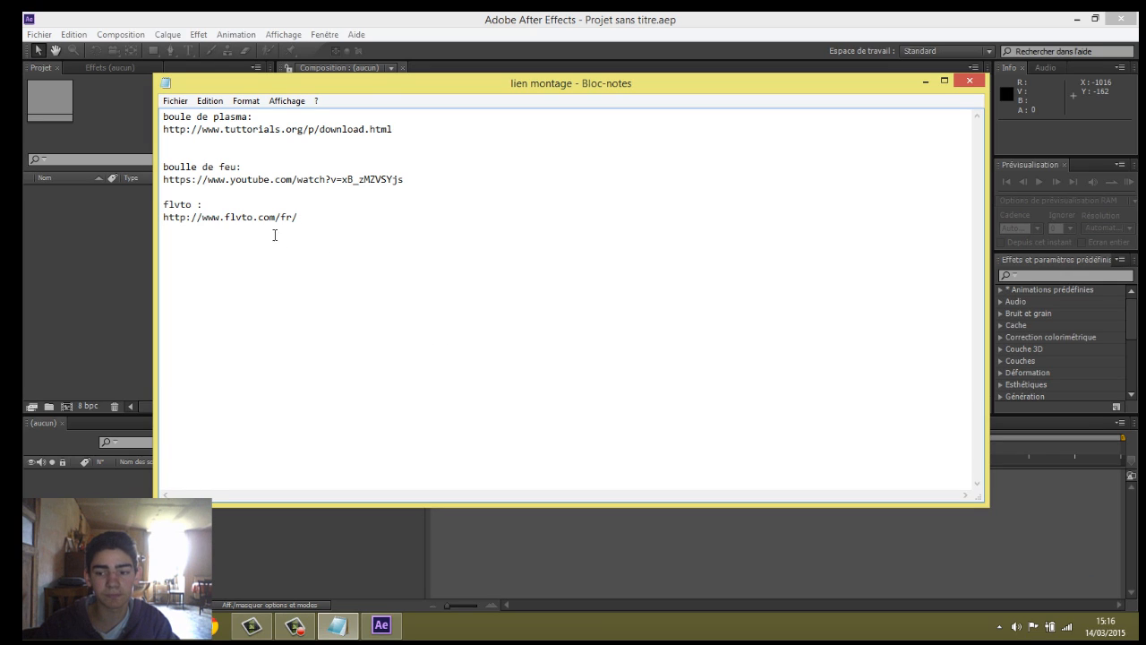
drag(231, 196, 90, 193)
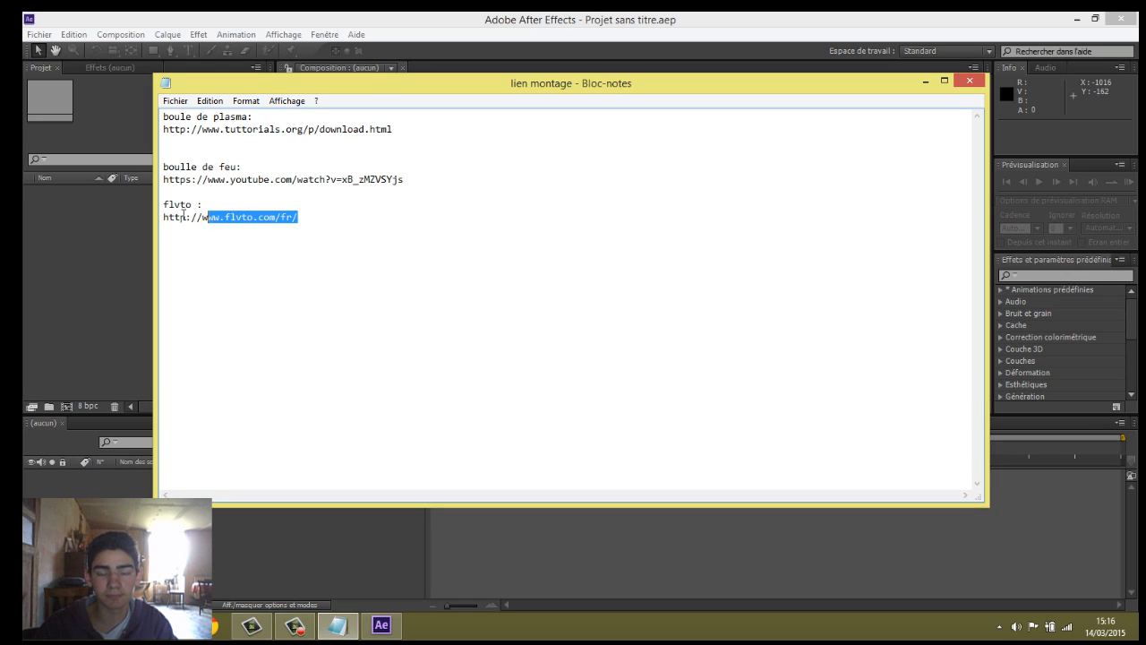
drag(183, 215, 161, 205)
right_click(162, 205)
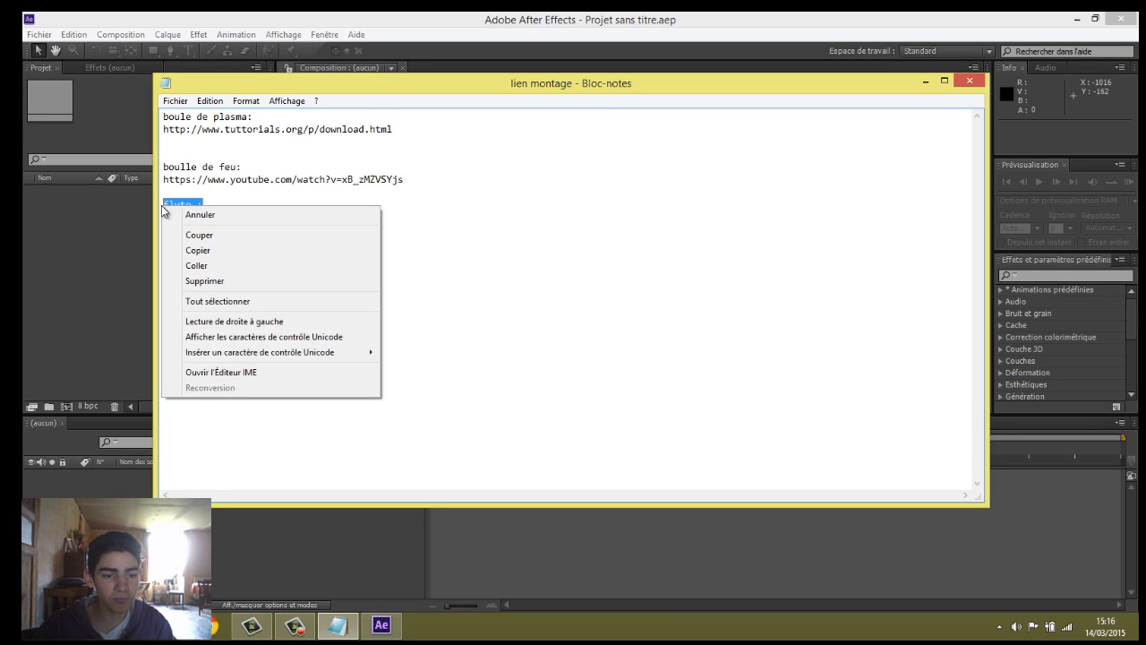
click(422, 318)
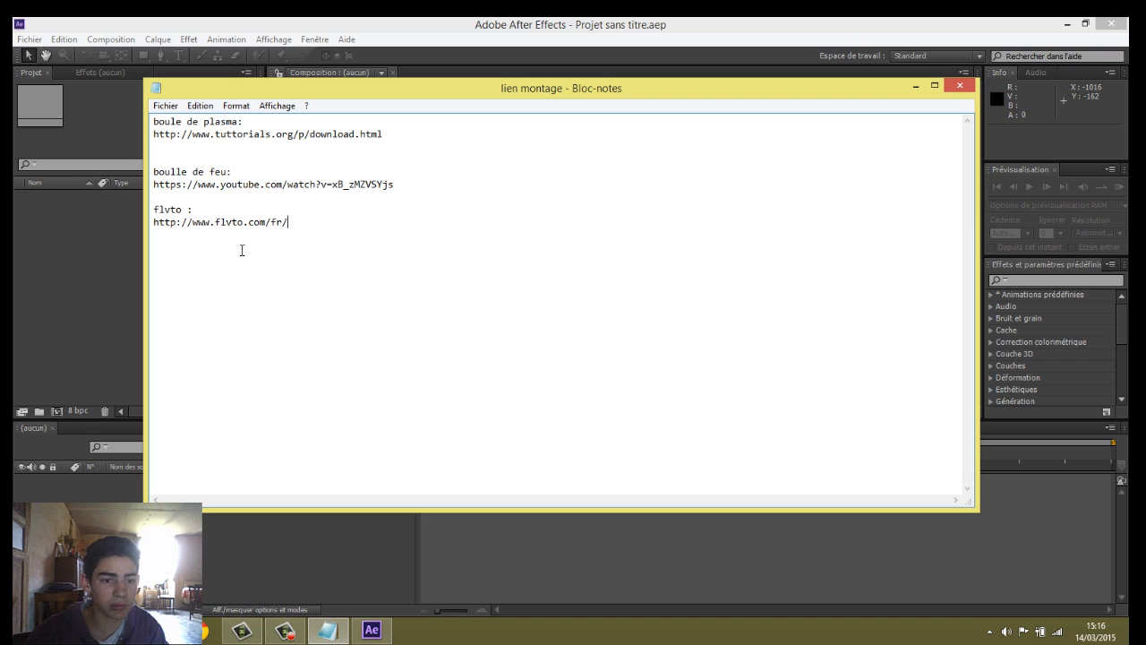
Cut the flvto web address out of the note and minimize Notepad to return to After Effects.
drag(288, 222, 154, 223)
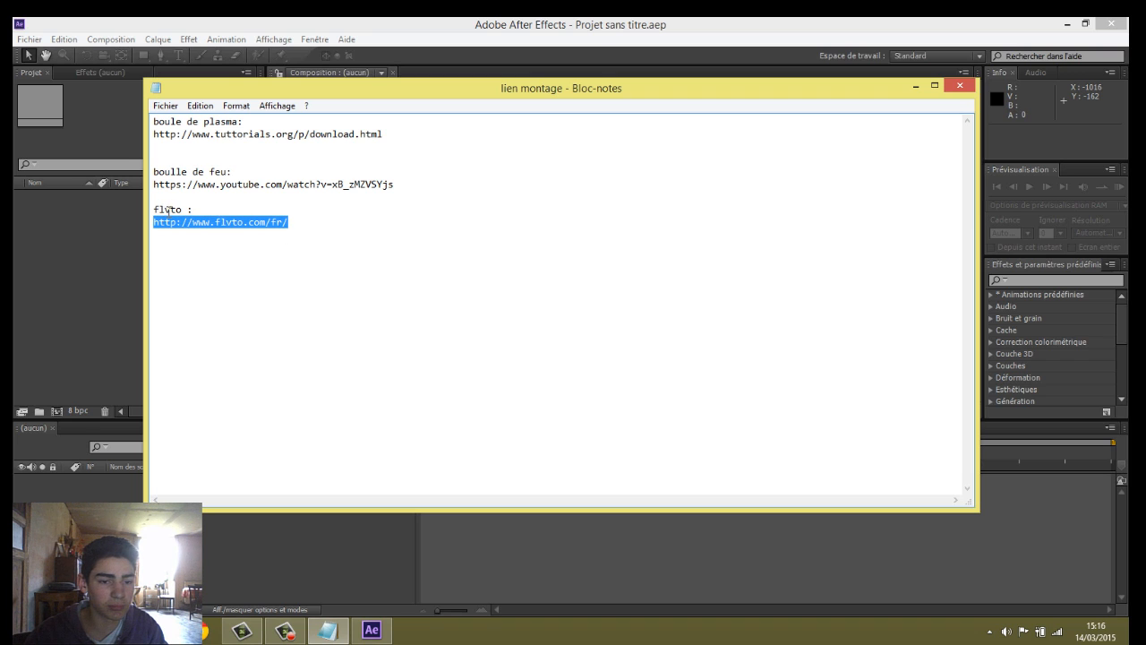
key(ctrl+x)
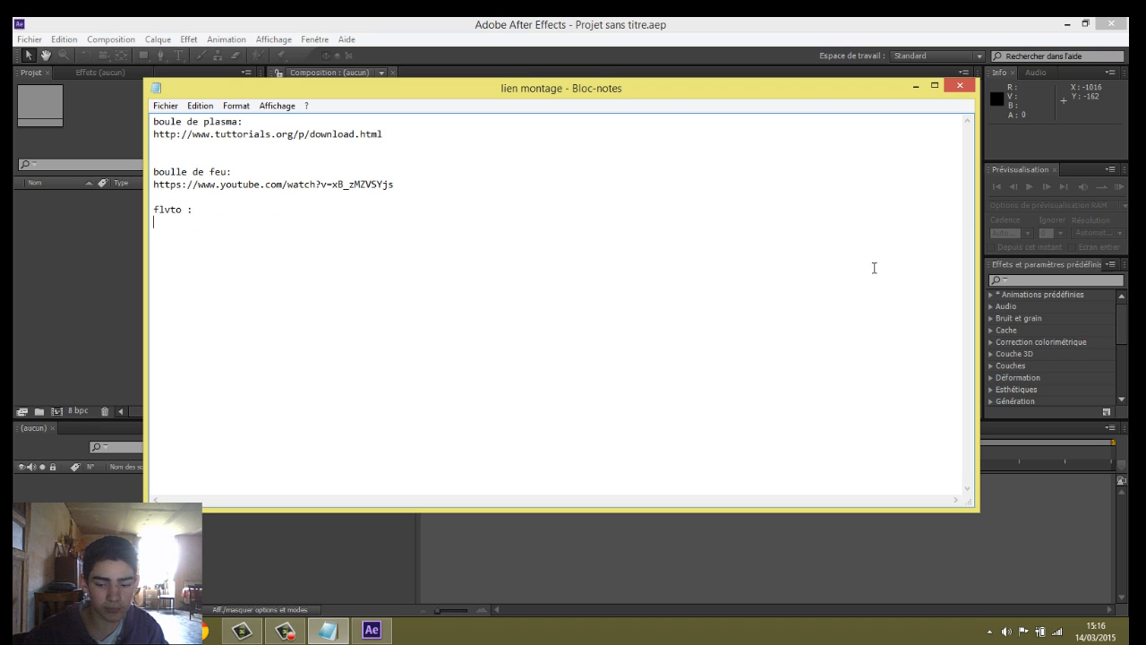
click(916, 86)
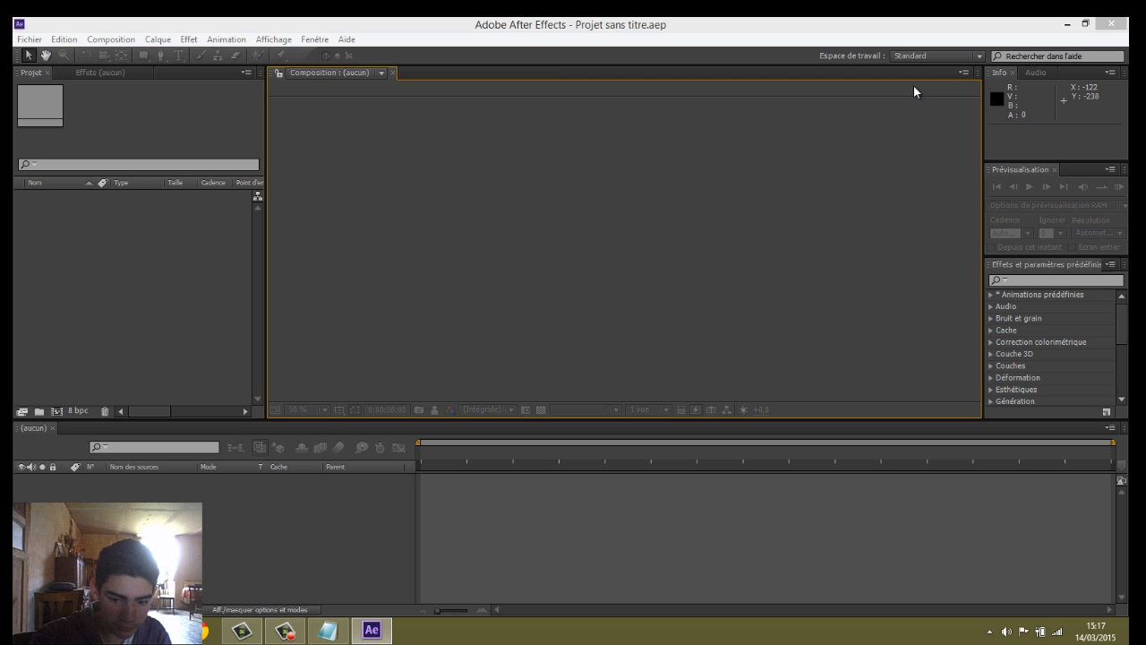
Open the WIN_20150313_200434 video from Images > Pellicule into the project, with the file filter set to Tous les formats.
key(ctrl+o)
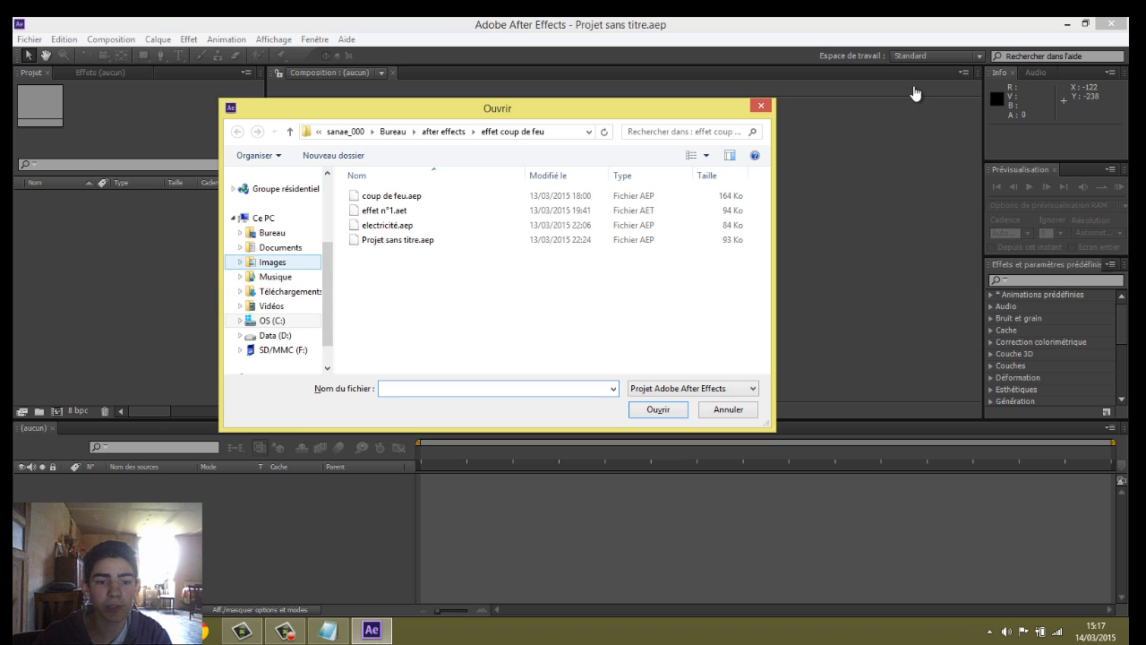
click(272, 261)
double_click(551, 211)
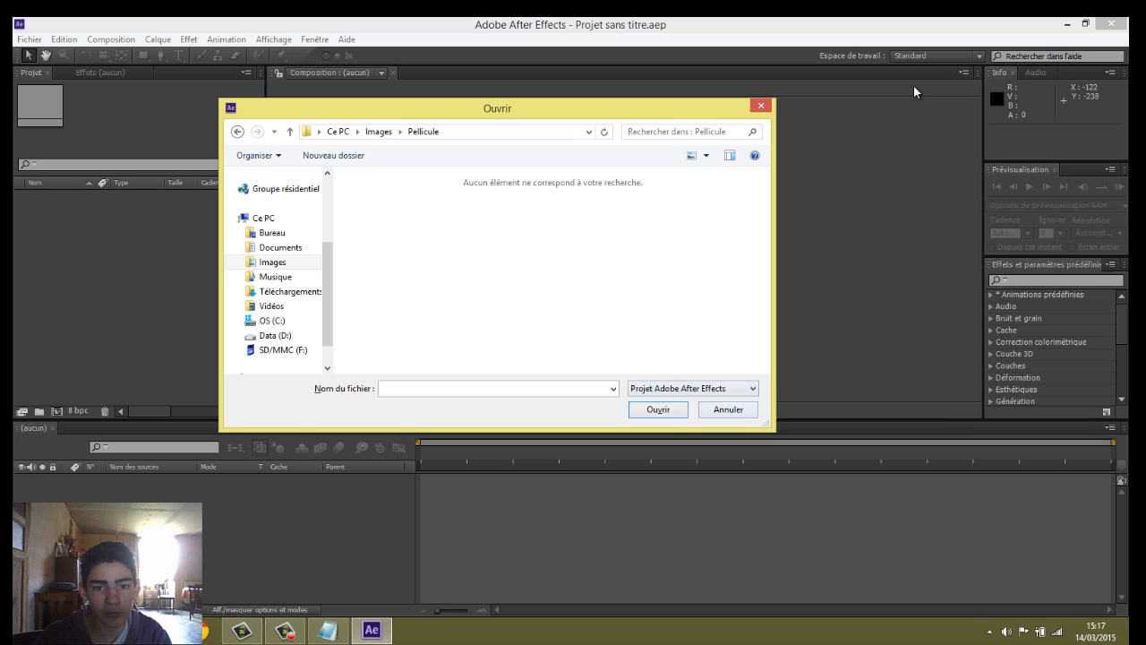
click(753, 388)
click(752, 388)
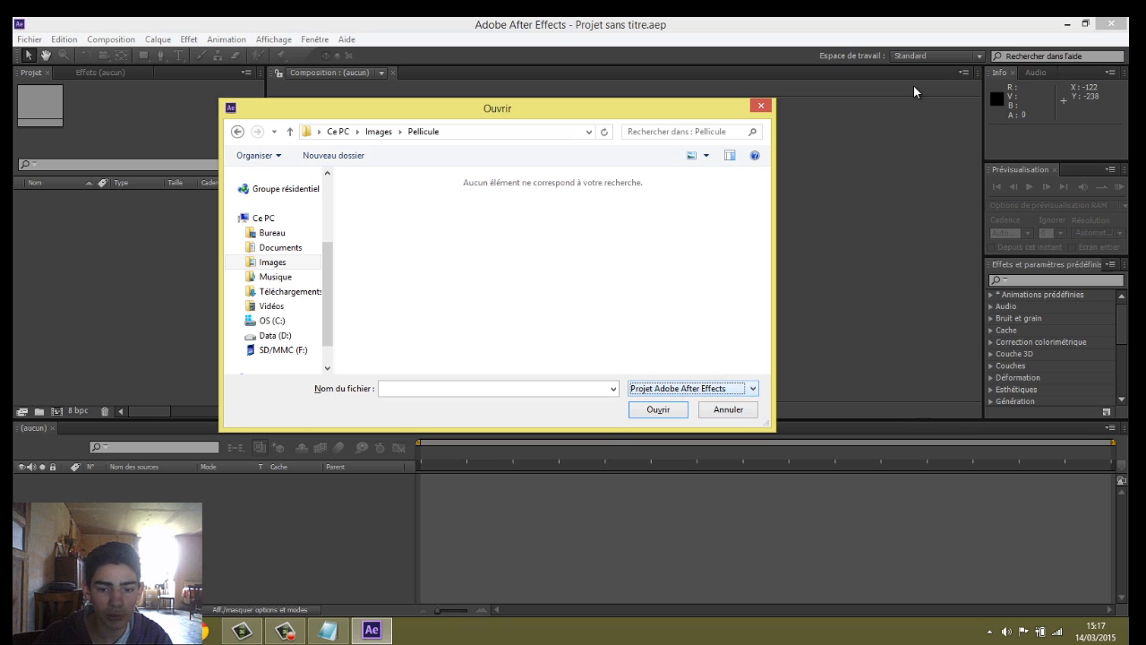
click(752, 387)
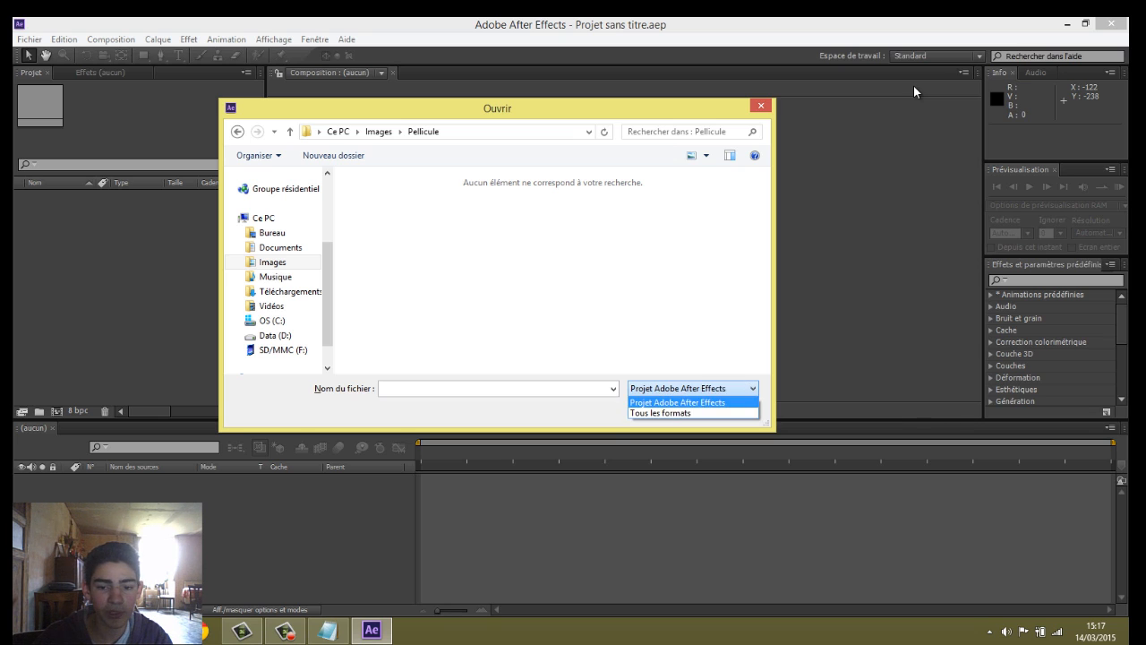
click(689, 413)
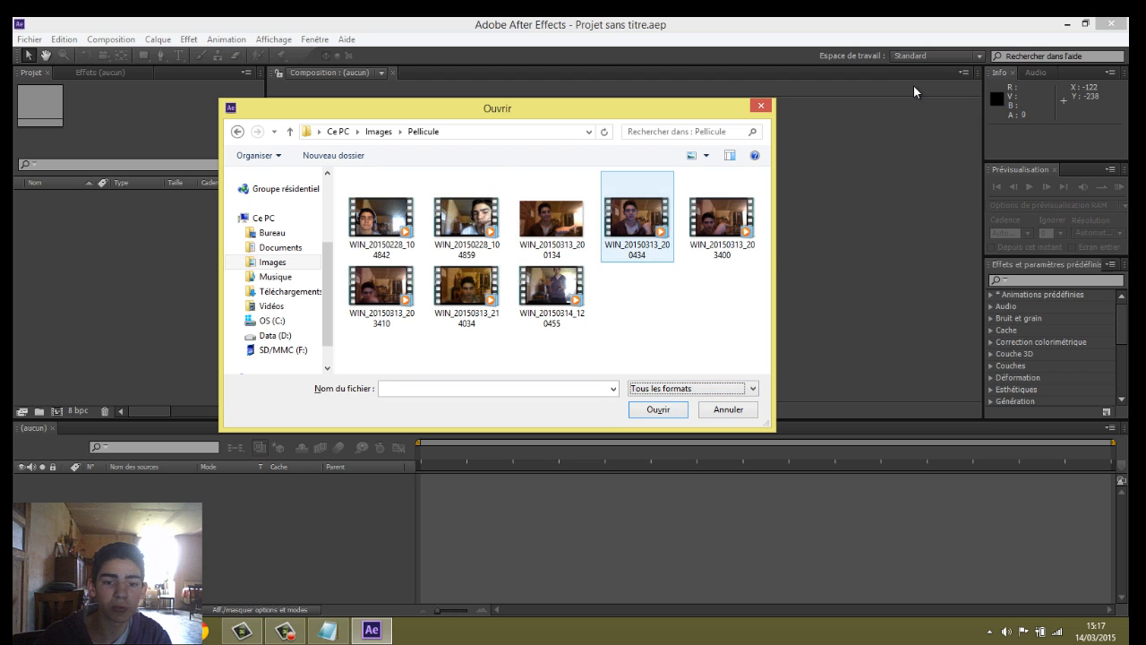
click(637, 219)
click(658, 409)
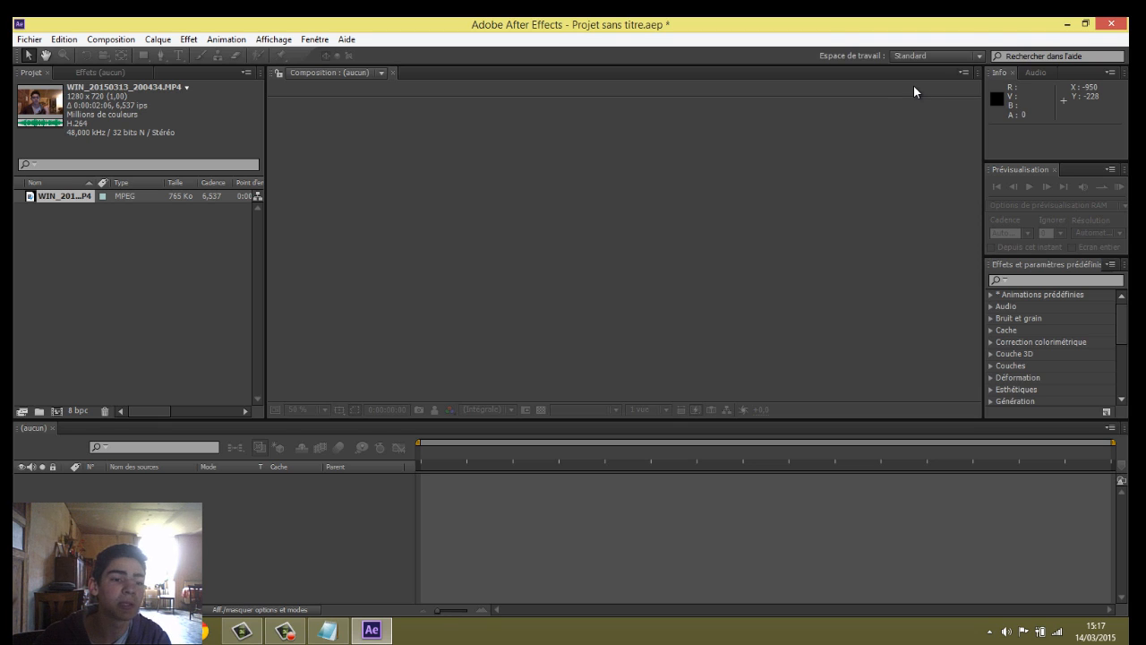
Create a composition from the WIN_20150313_200434.MP4 footage and close the composition settings.
click(65, 196)
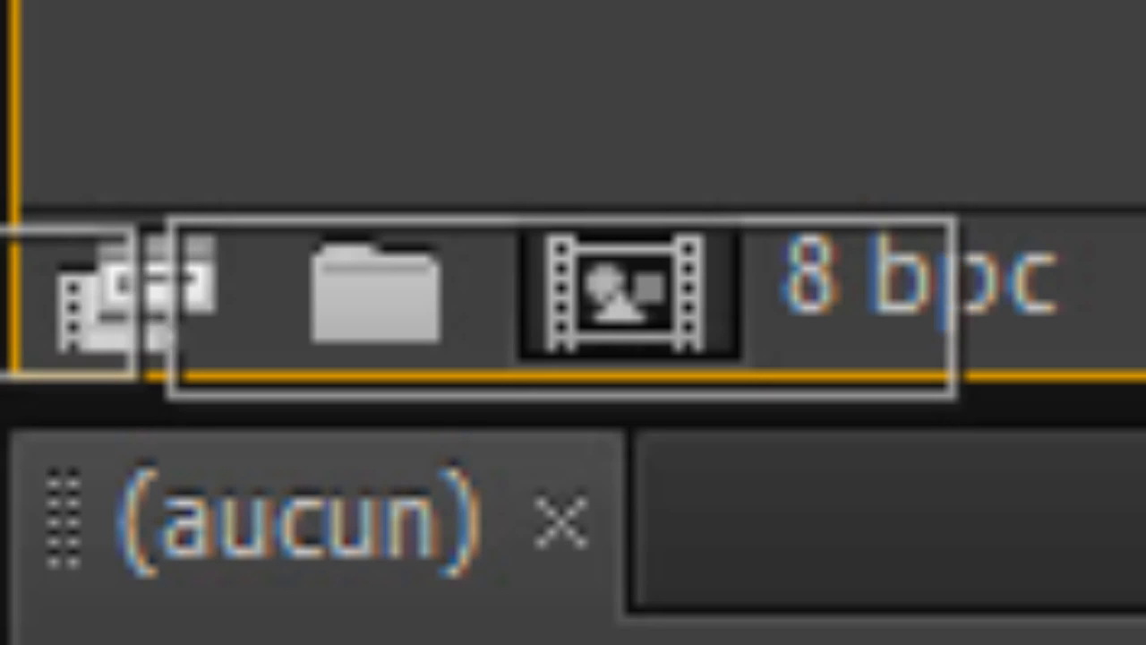
drag(645, 294, 618, 293)
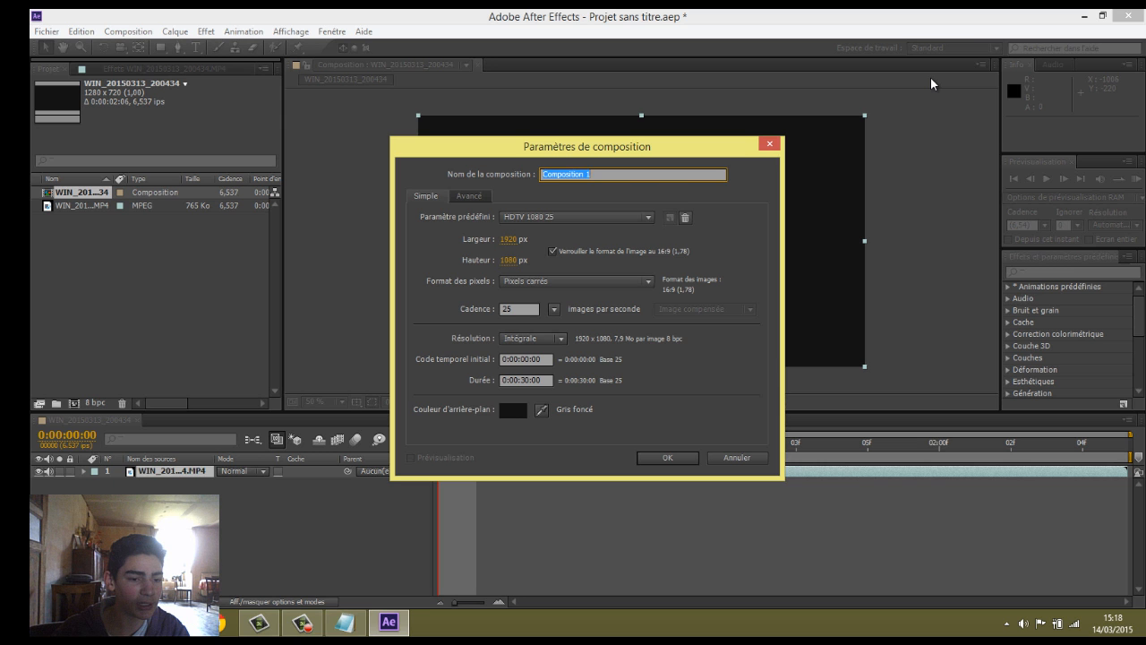
key(Return)
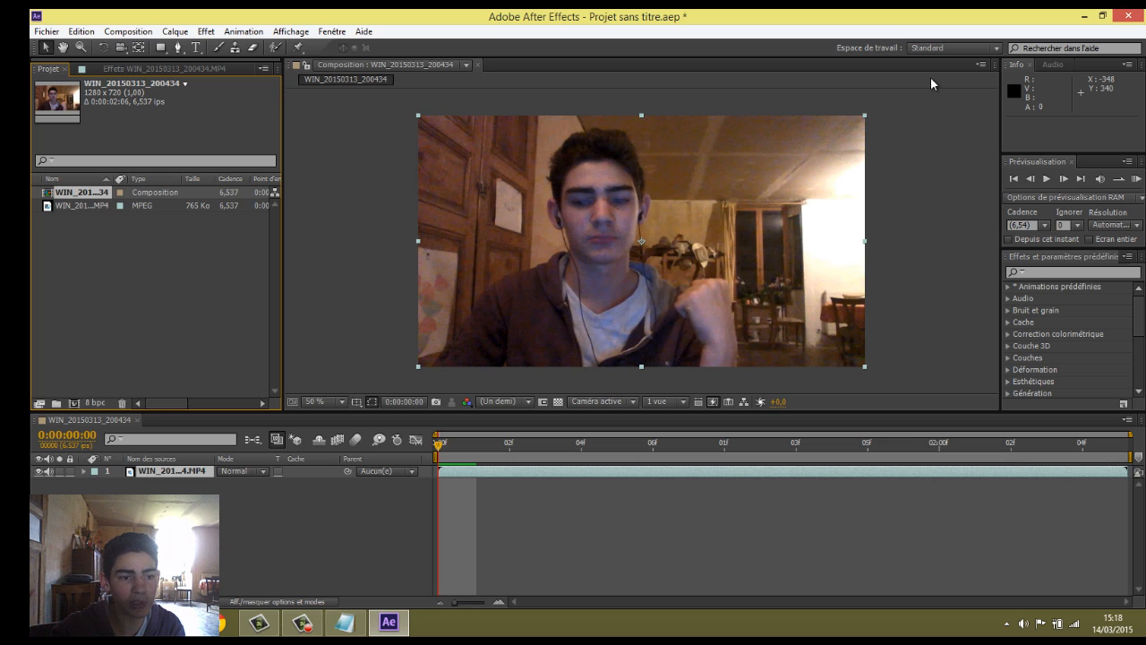
Start importing a single file into the project.
right_click(117, 297)
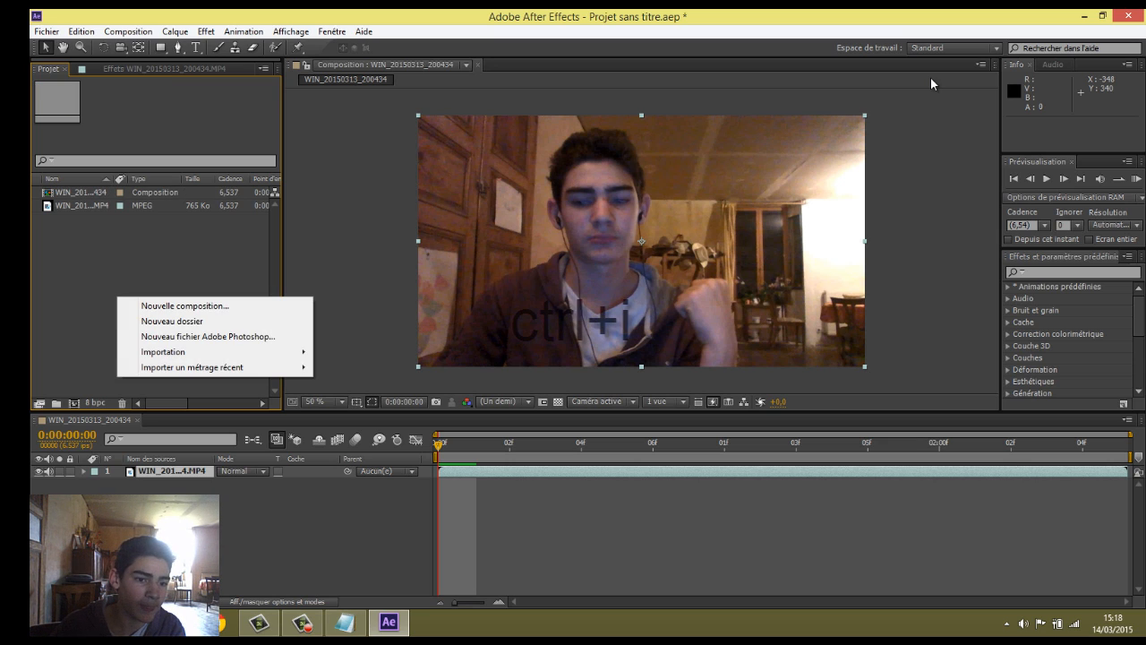
key(Down)
key(Right)
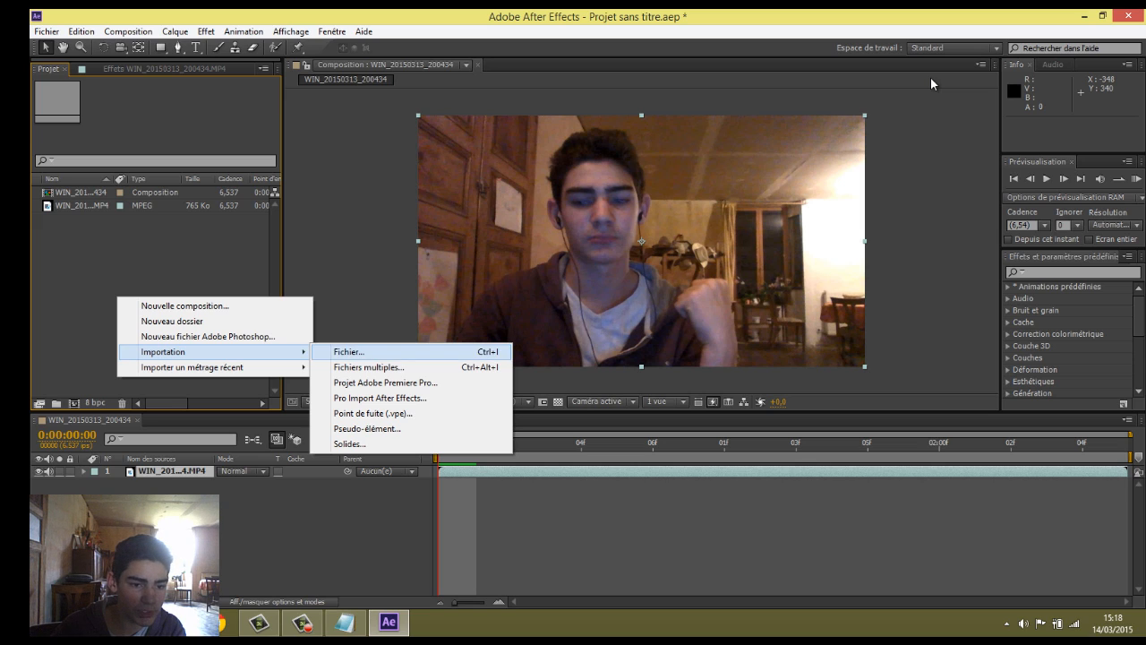
key(Down)
key(Up)
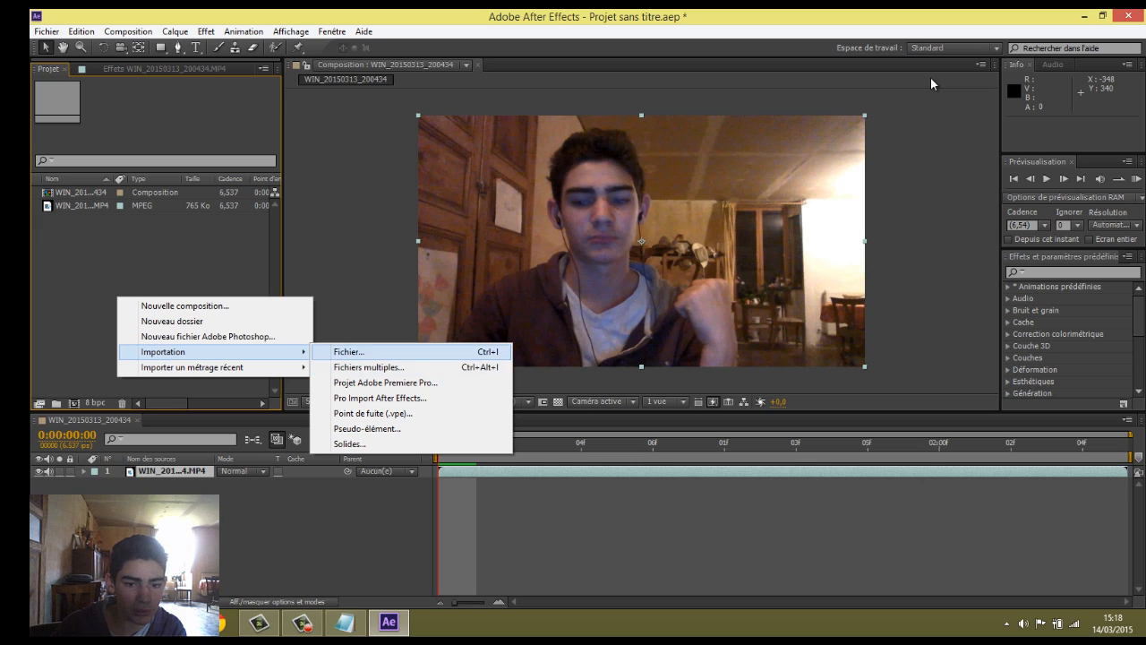
key(Down)
key(Up)
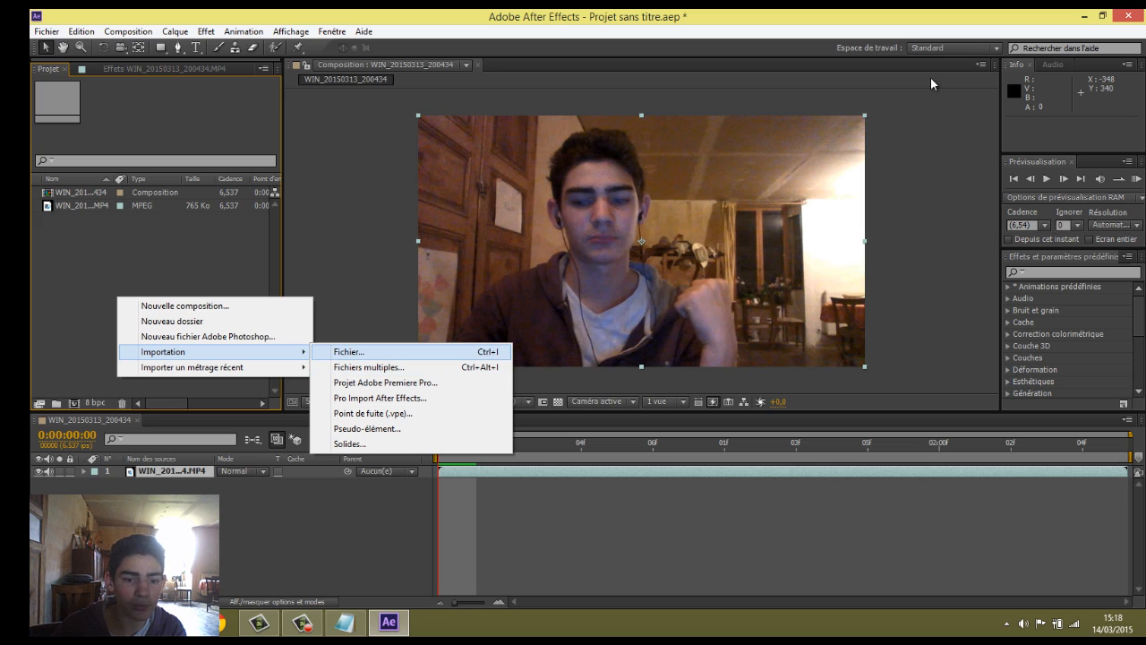
key(Return)
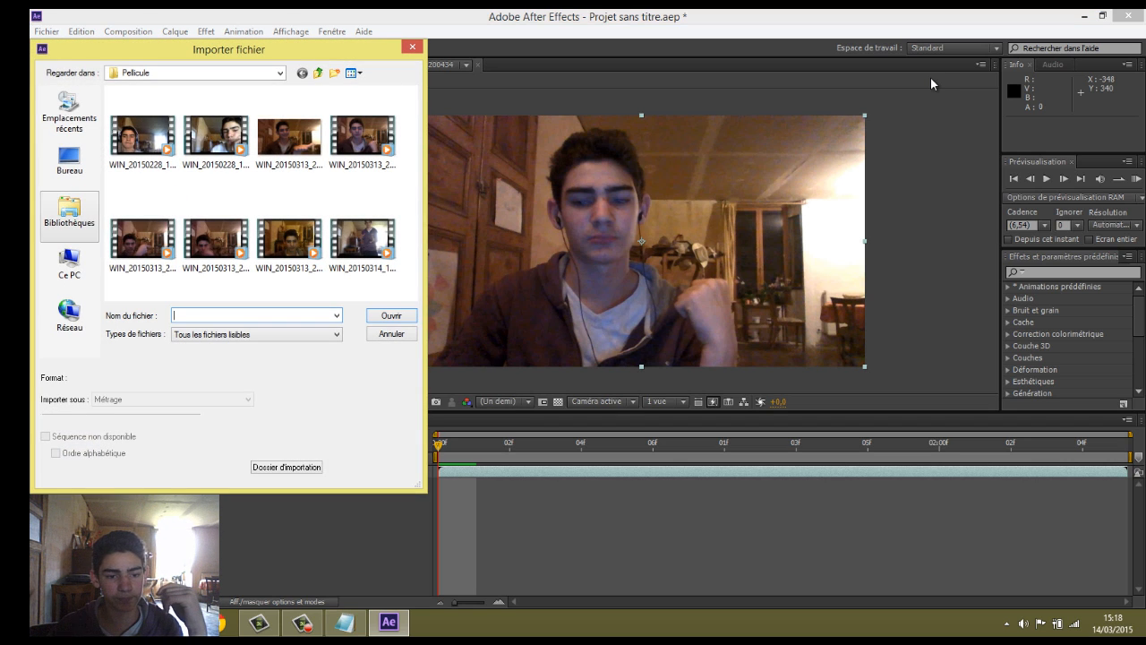
Import "Boule de feu Adobe after effect (2013)-FLUVORE.avi" from the Téléchargements folder as Métrage.
click(70, 216)
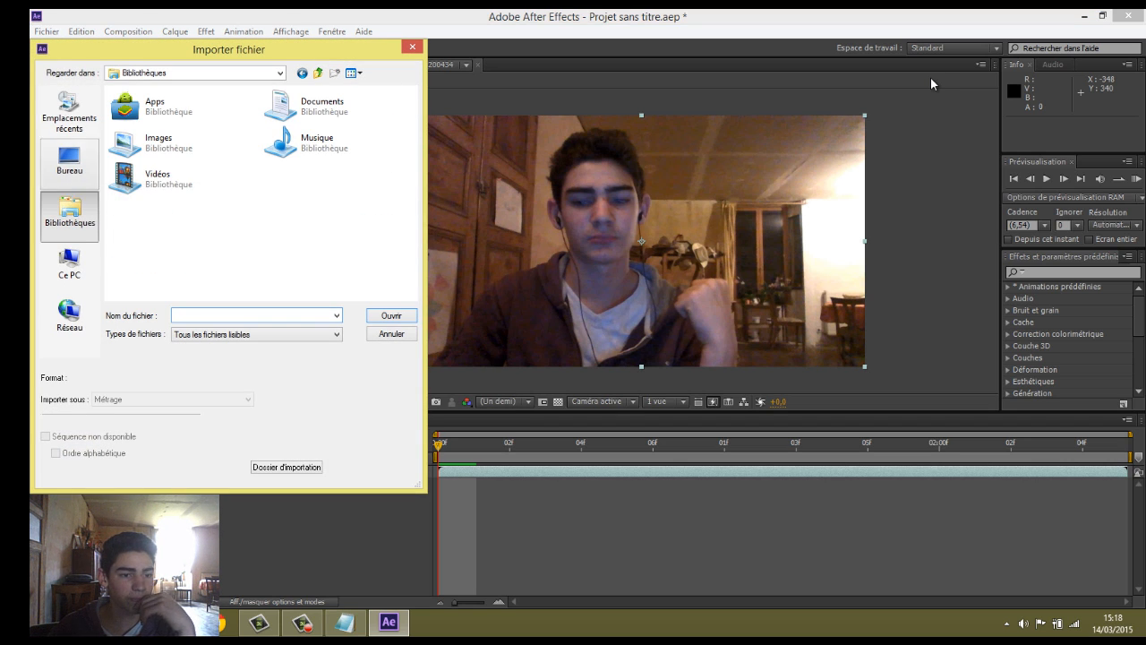
click(70, 161)
click(70, 263)
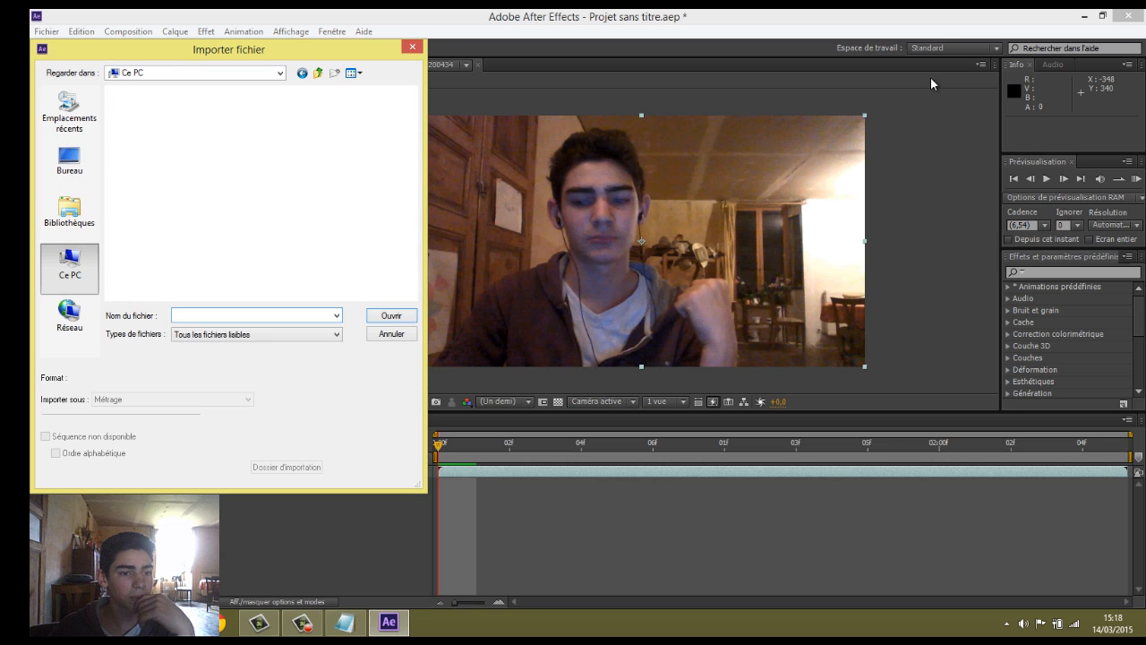
double_click(178, 266)
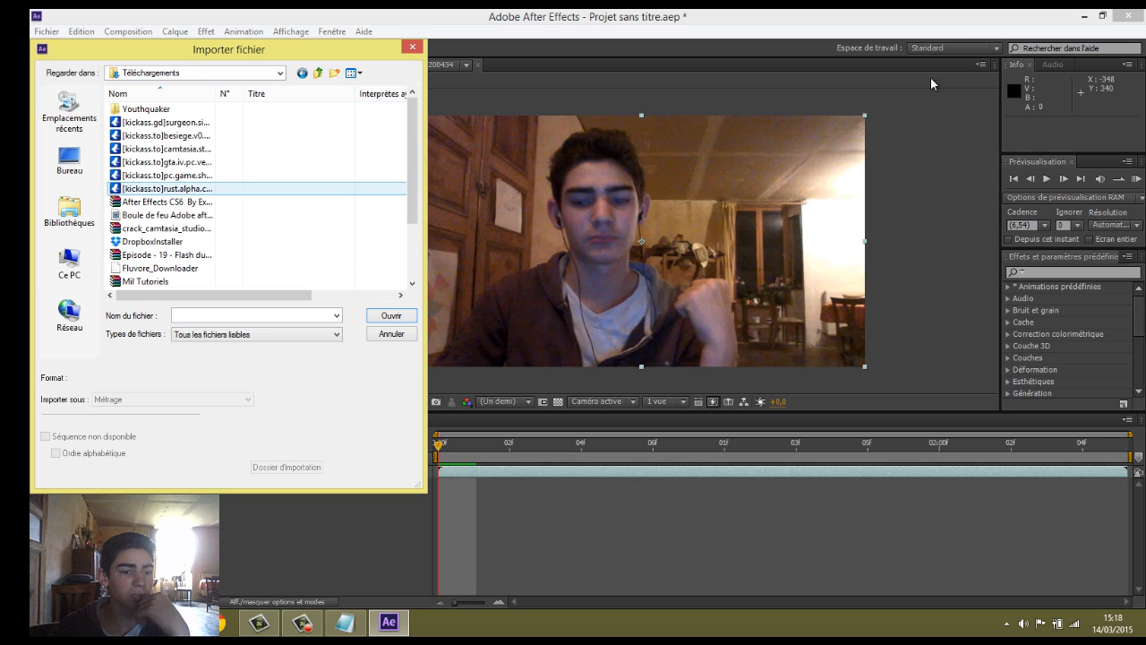
click(167, 215)
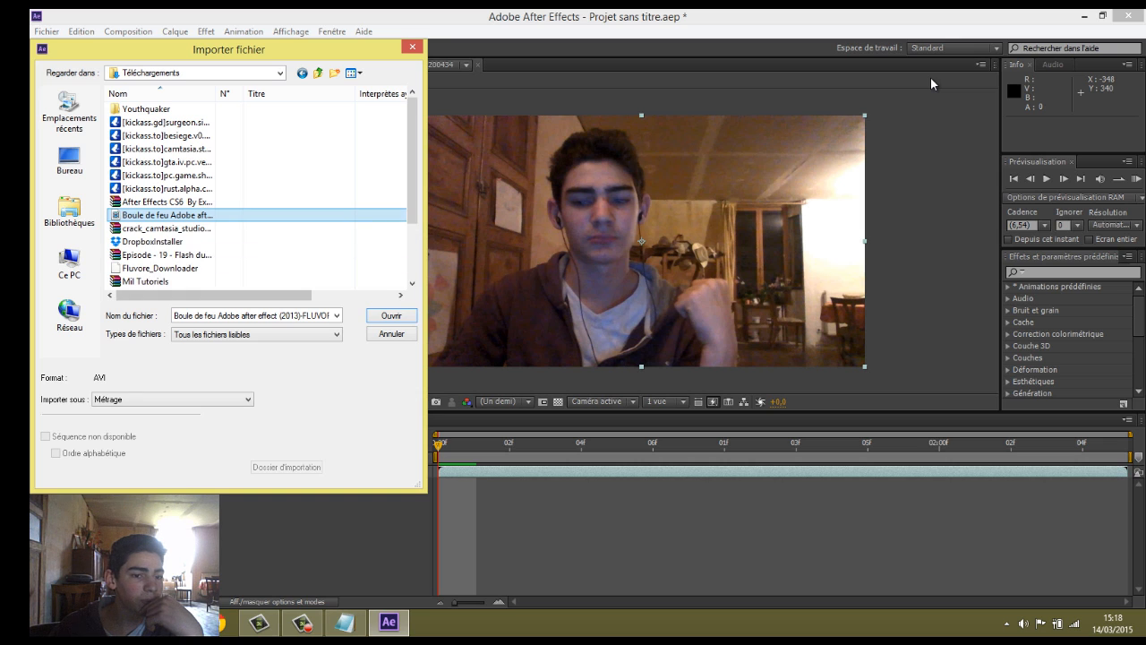
click(391, 315)
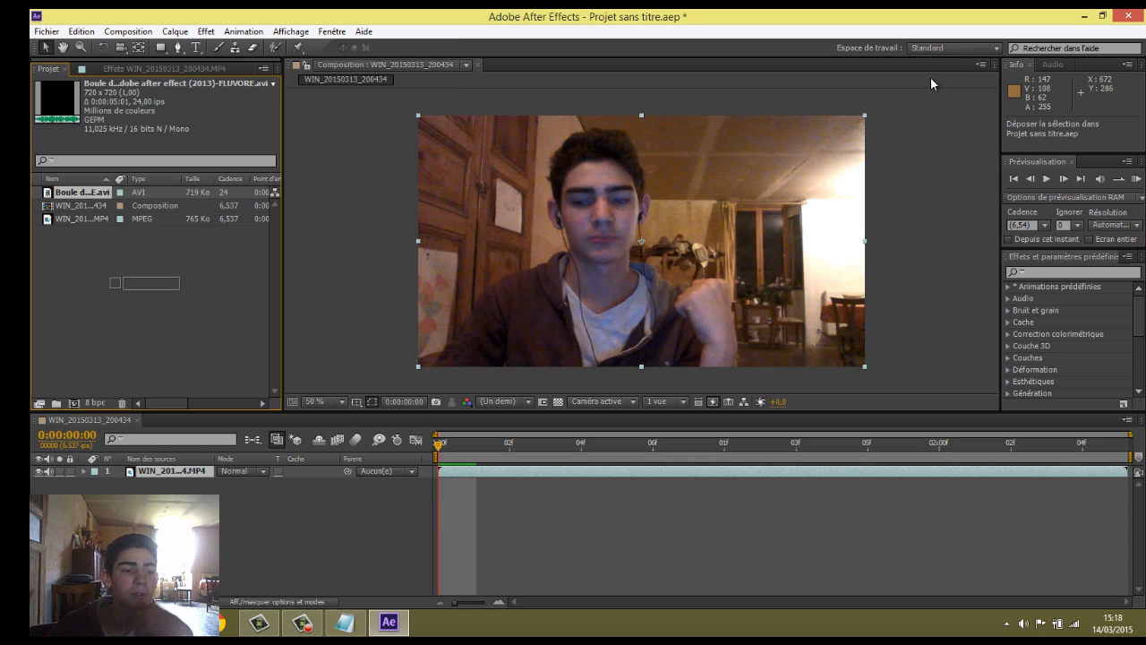
Place the Boule de feu clip in the timeline as a layer above WIN_20150313_200434.MP4.
drag(162, 417, 162, 469)
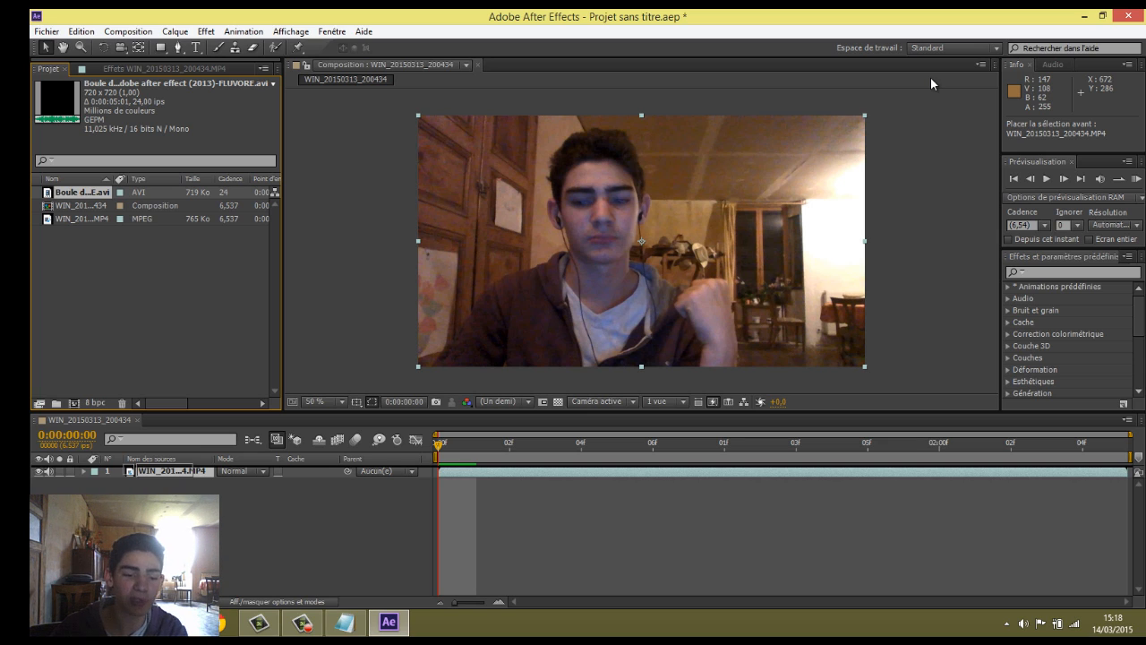
mouse_move(164, 470)
mouse_down()
mouse_move(90, 199)
mouse_move(111, 328)
mouse_move(162, 468)
mouse_up()
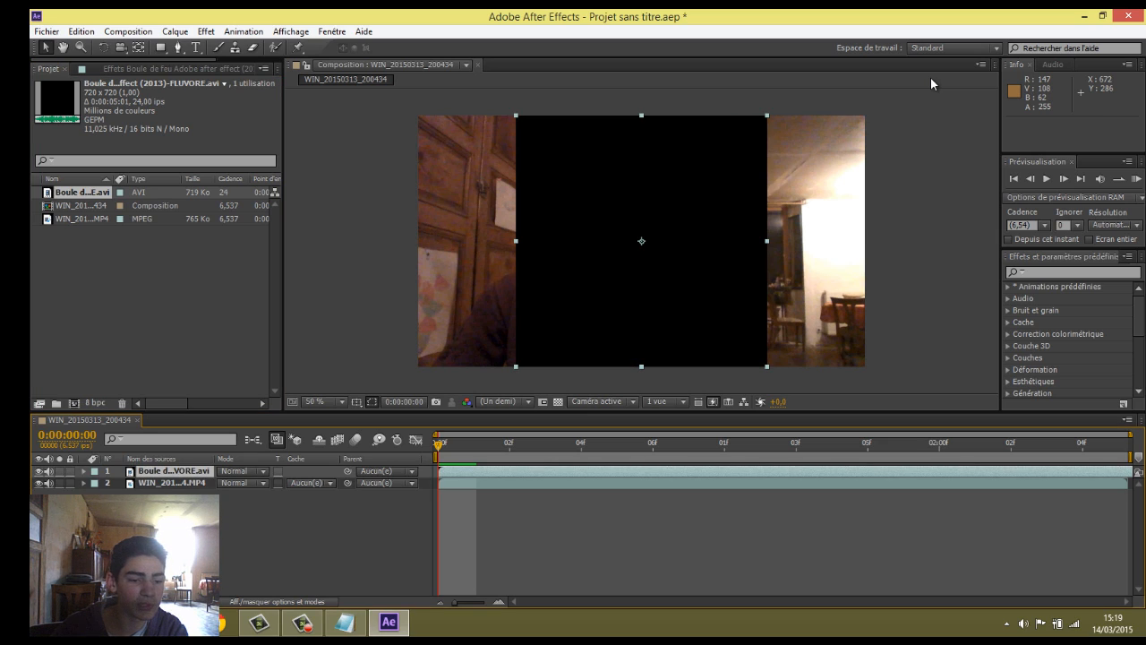
mouse_move(668, 304)
mouse_down()
mouse_move(685, 296)
mouse_move(671, 303)
mouse_up()
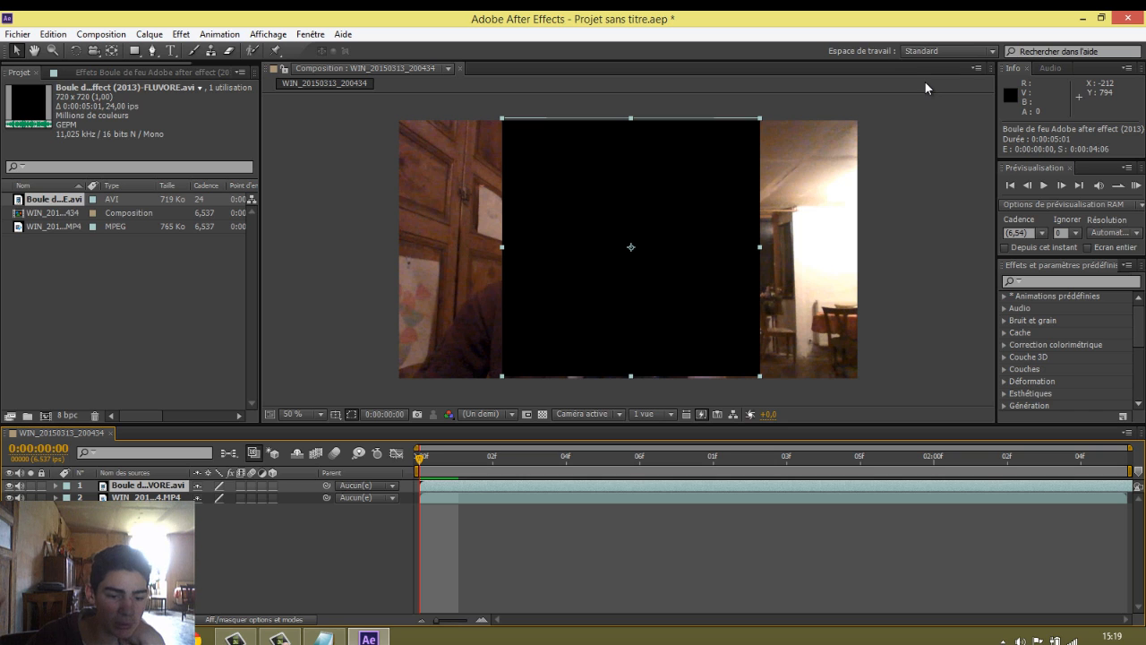
Set the blending mode of the Boule de feu layer to Addition.
key(F4)
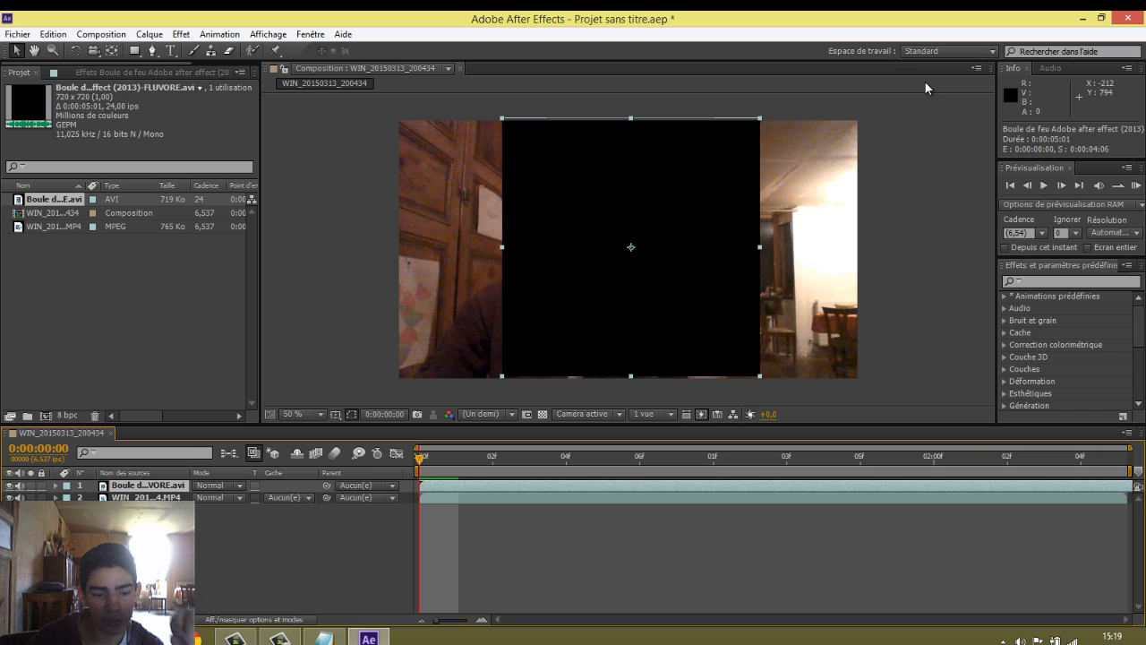
click(226, 485)
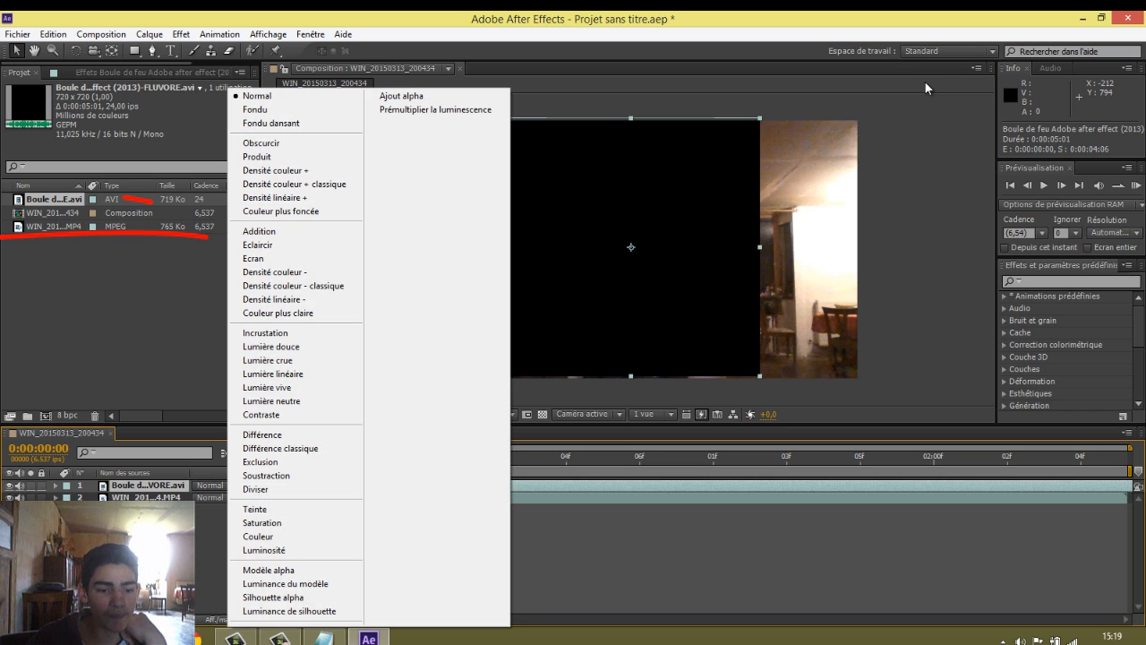
click(260, 232)
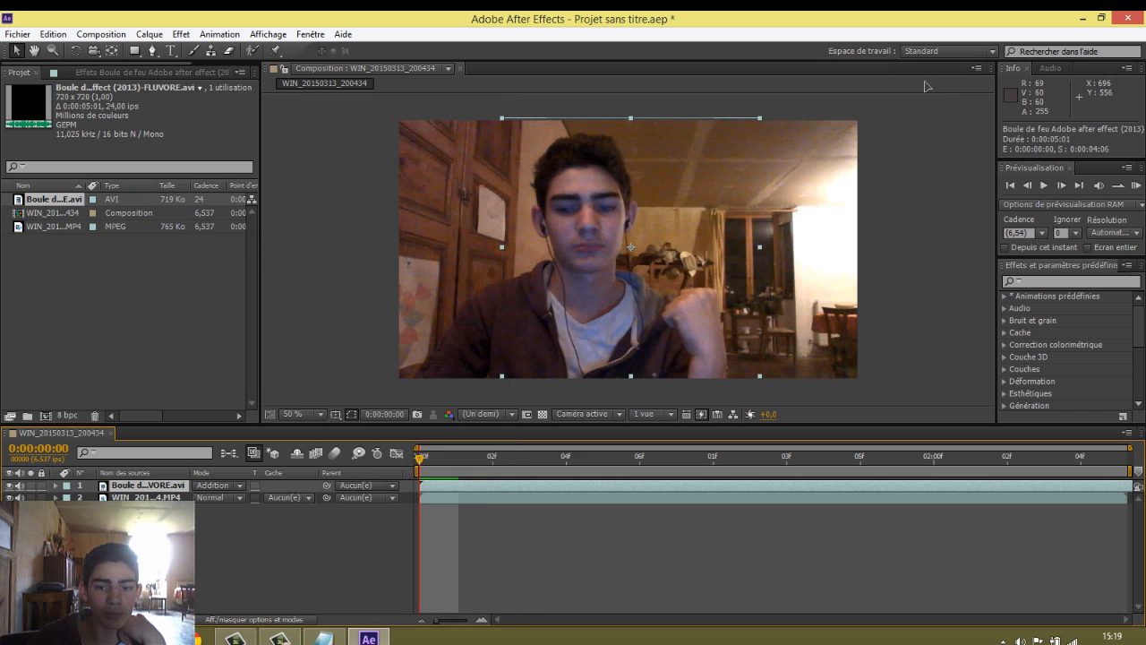
At frame 0:00:00:06, move the fireball just above the open palm, to about position 992, 460.
mouse_move(648, 320)
mouse_down()
mouse_move(664, 320)
mouse_move(652, 312)
mouse_up()
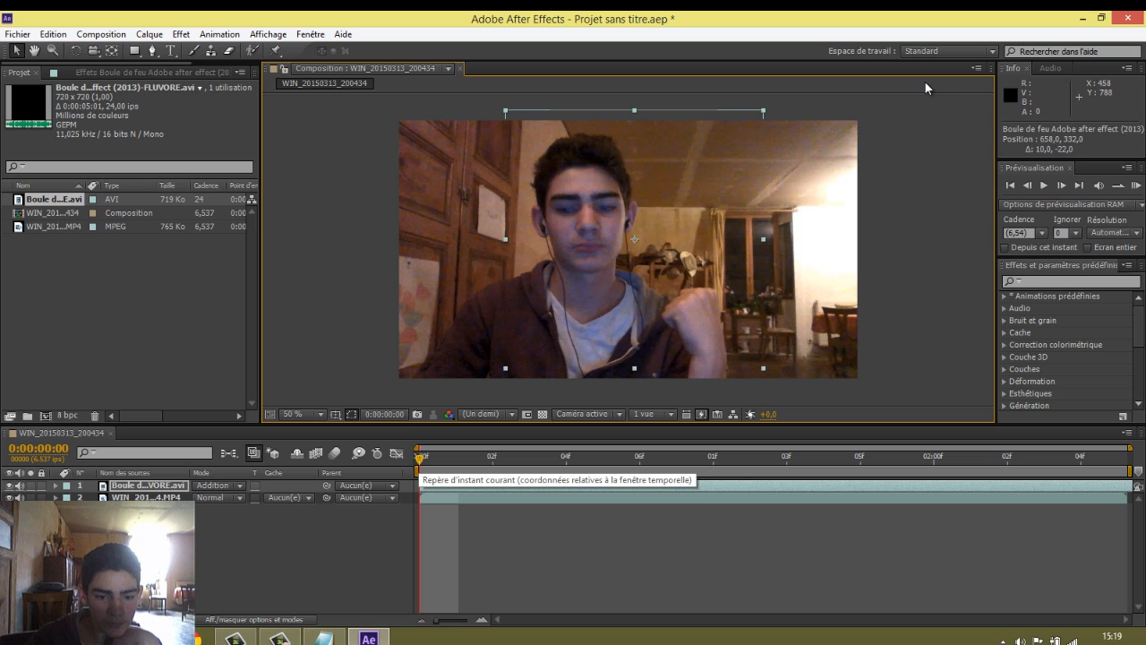
key(ctrl+Down)
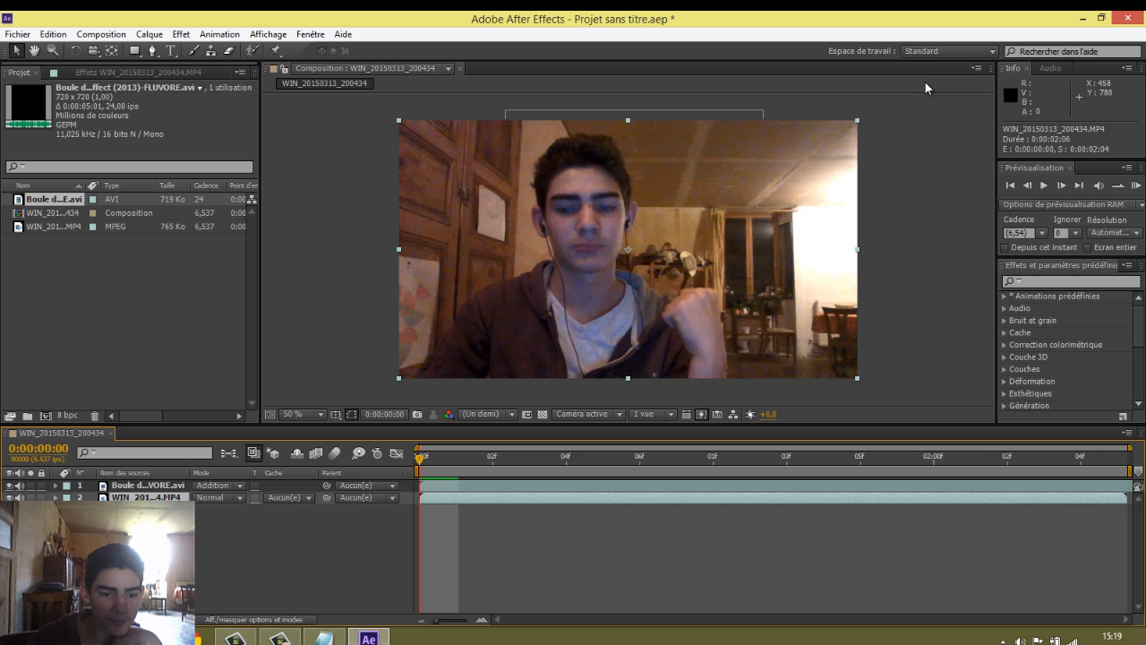
key(space)
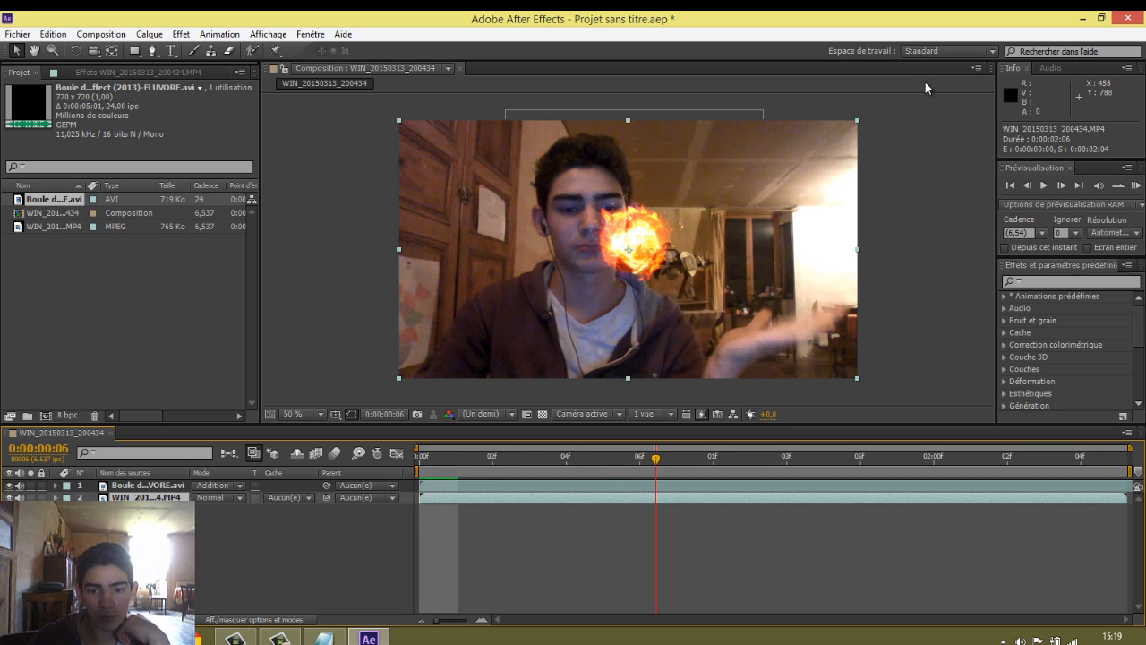
drag(619, 240, 756, 285)
key(ctrl+Up)
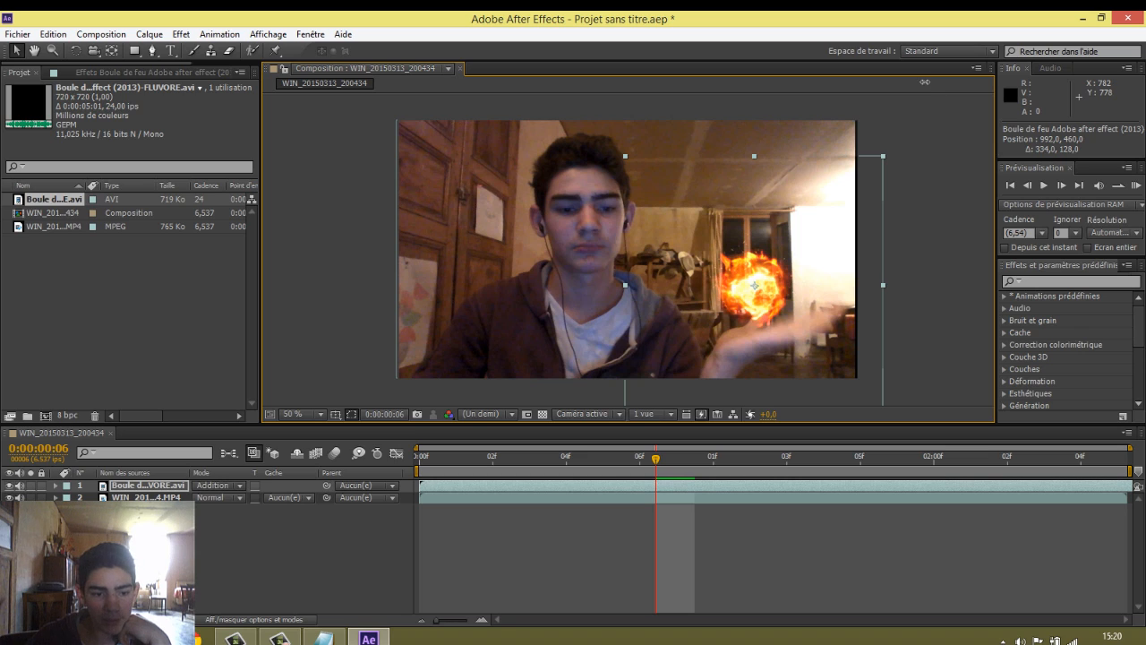
Go back and forth through the first six frames to examine when the hand opens relative to the fireball's appearance.
key(alt+Page_Down)
key(alt+Page_Up)
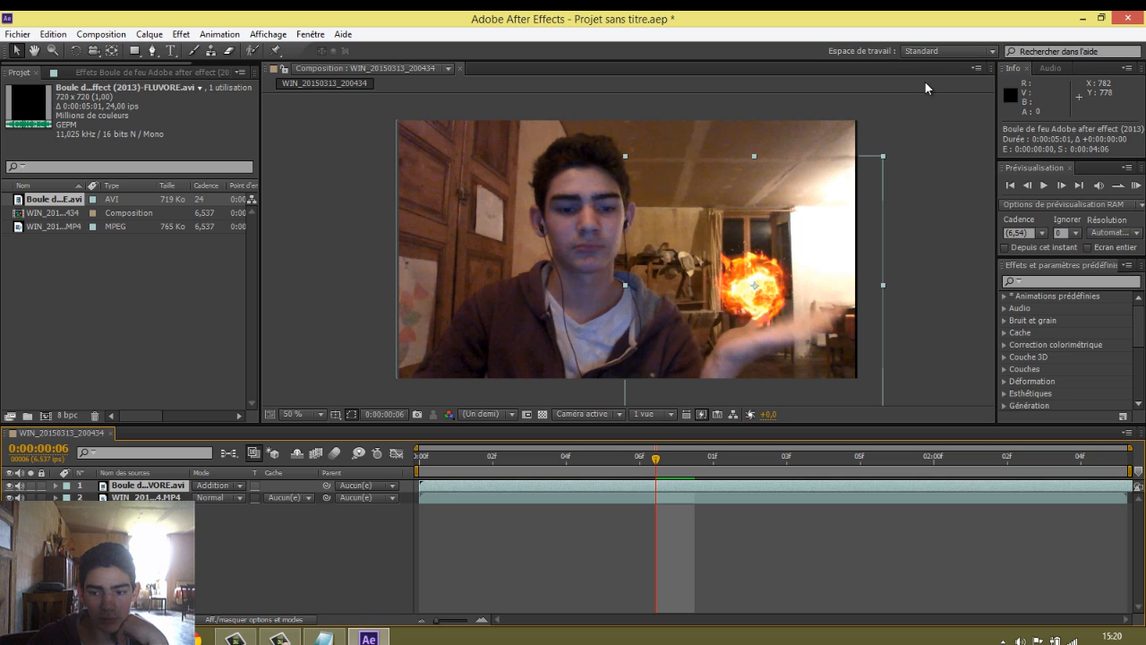
key(Page_Up)
key(Page_Up)
key(Page_Up)
key(Page_Up)
key(Page_Up)
key(Page_Up)
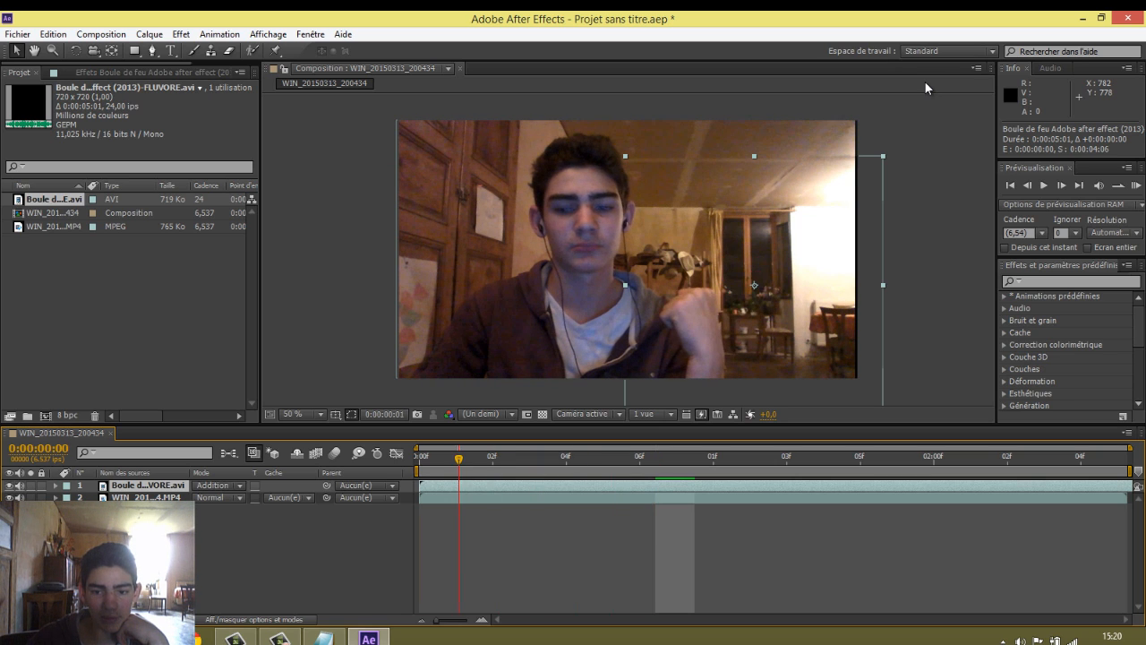
key(Page_Down)
key(Page_Down)
key(Page_Down)
key(Page_Down)
key(Page_Down)
key(Page_Down)
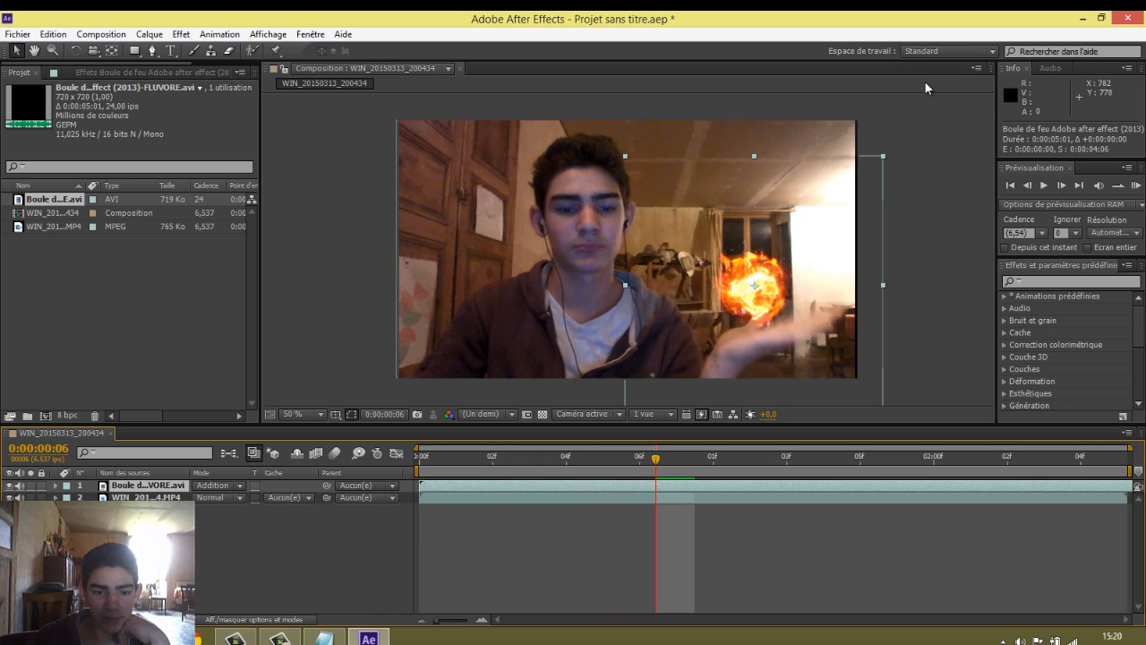
key(Page_Up)
key(Page_Up)
key(Page_Up)
key(Page_Up)
key(Page_Up)
key(Page_Down)
key(Page_Down)
key(Page_Down)
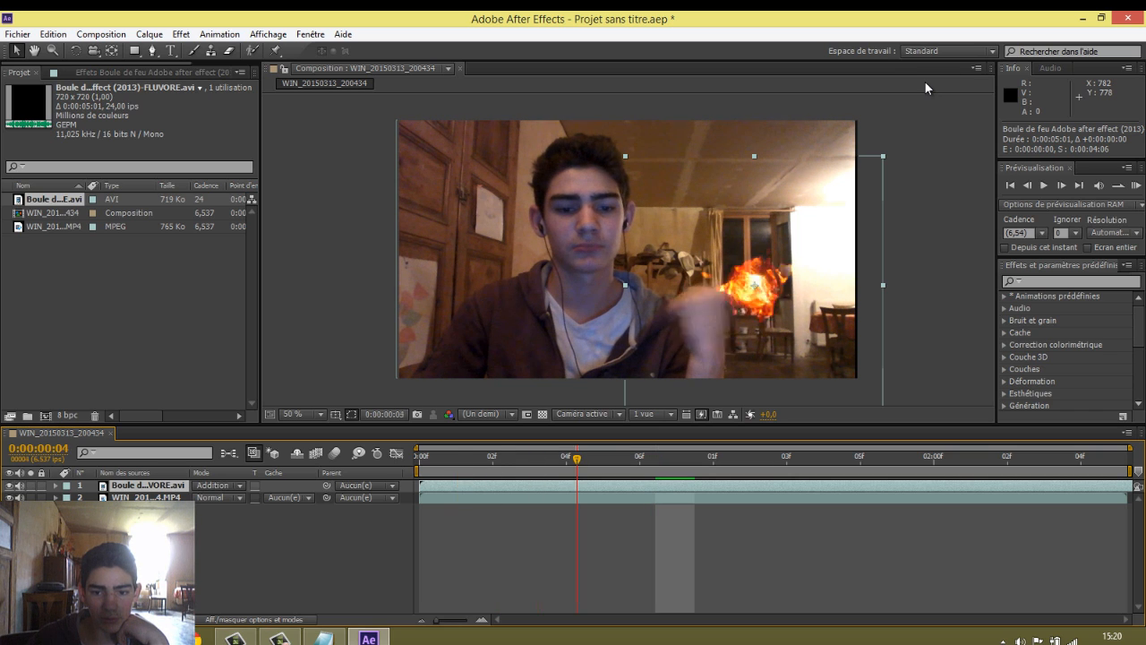
key(Page_Down)
key(Page_Down)
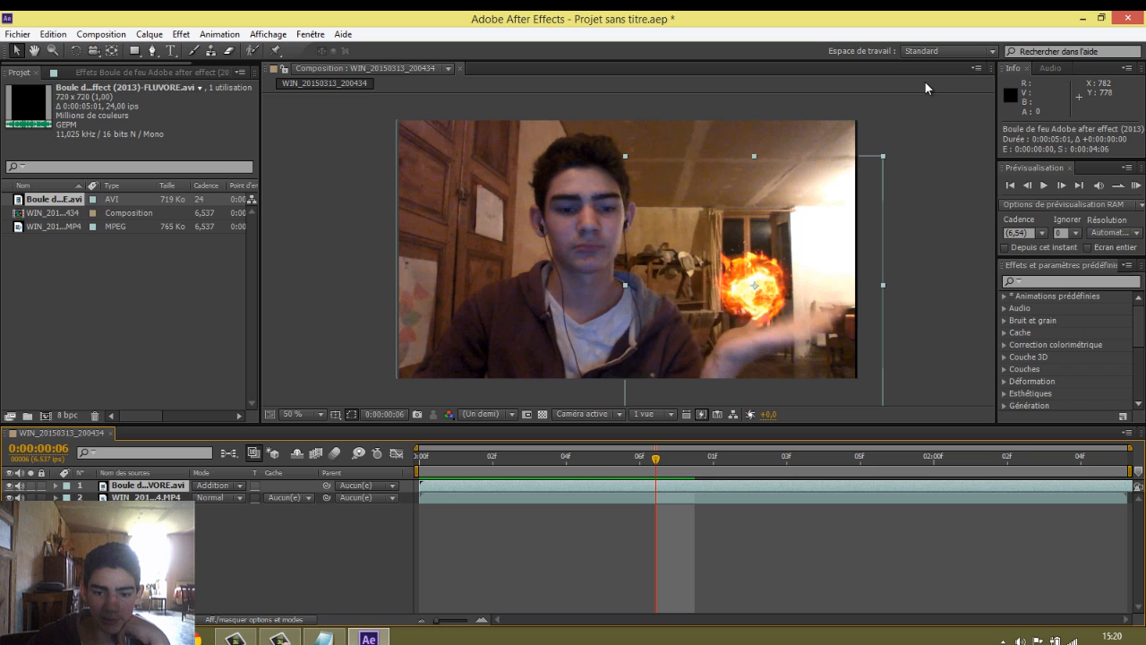
Shift the Boule de feu layer along the timeline so that it starts at 0:00:00:05.
key(alt+Page_Down)
key(alt+Page_Down)
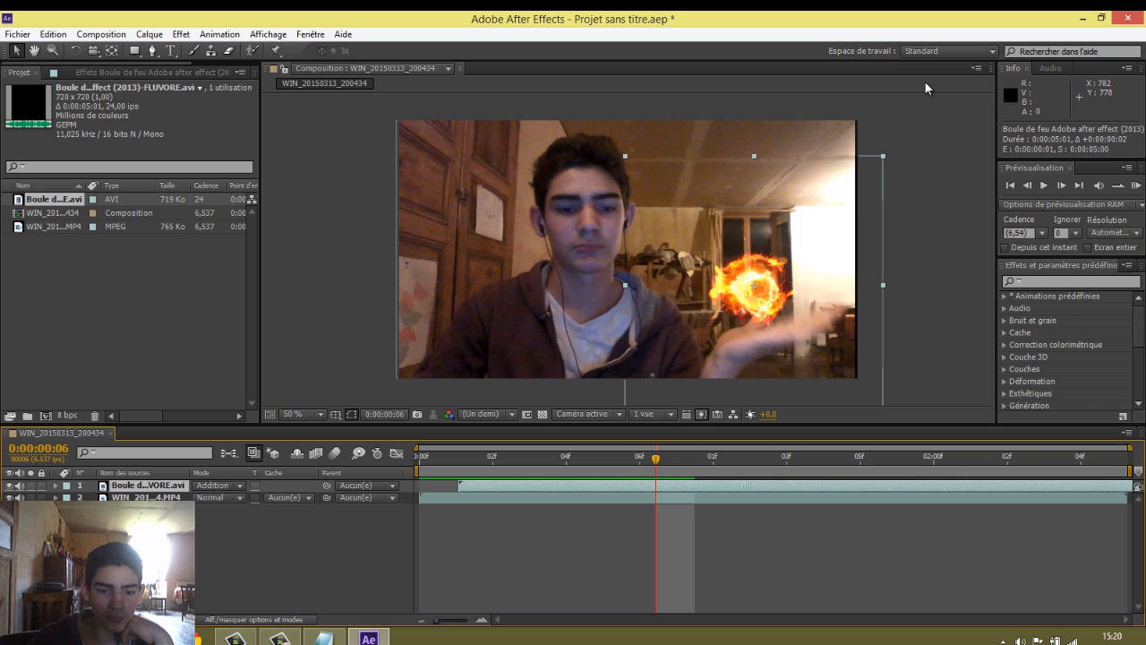
key(alt+Page_Down)
key(alt+Page_Down)
key(alt+Page_Down)
key(alt+Page_Down)
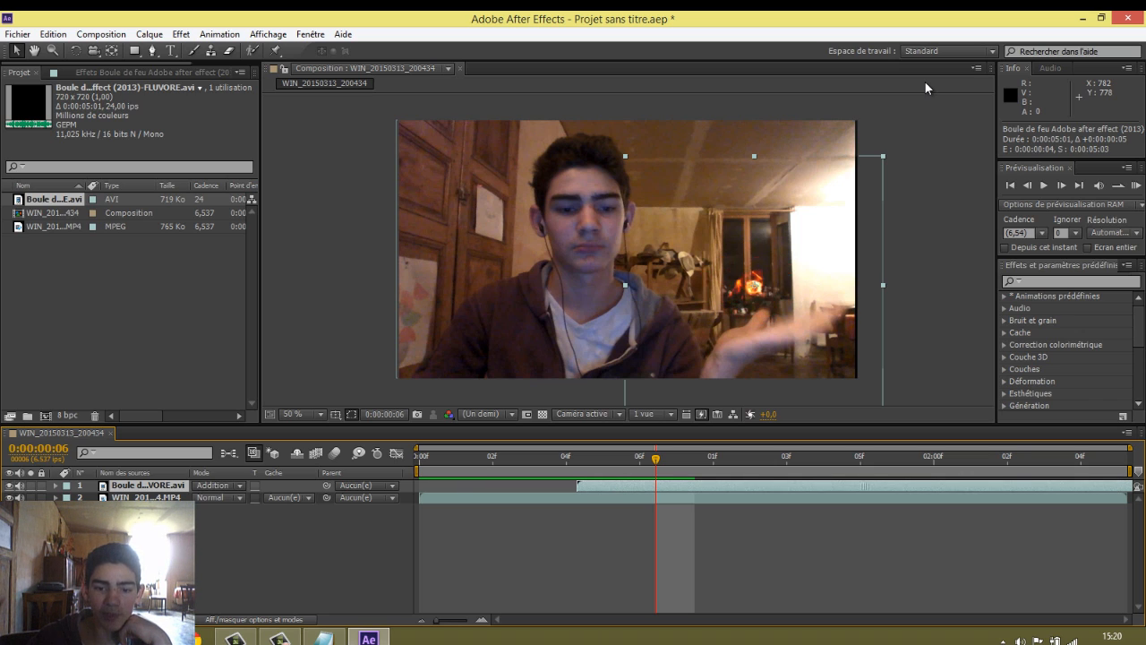
key(alt+Page_Up)
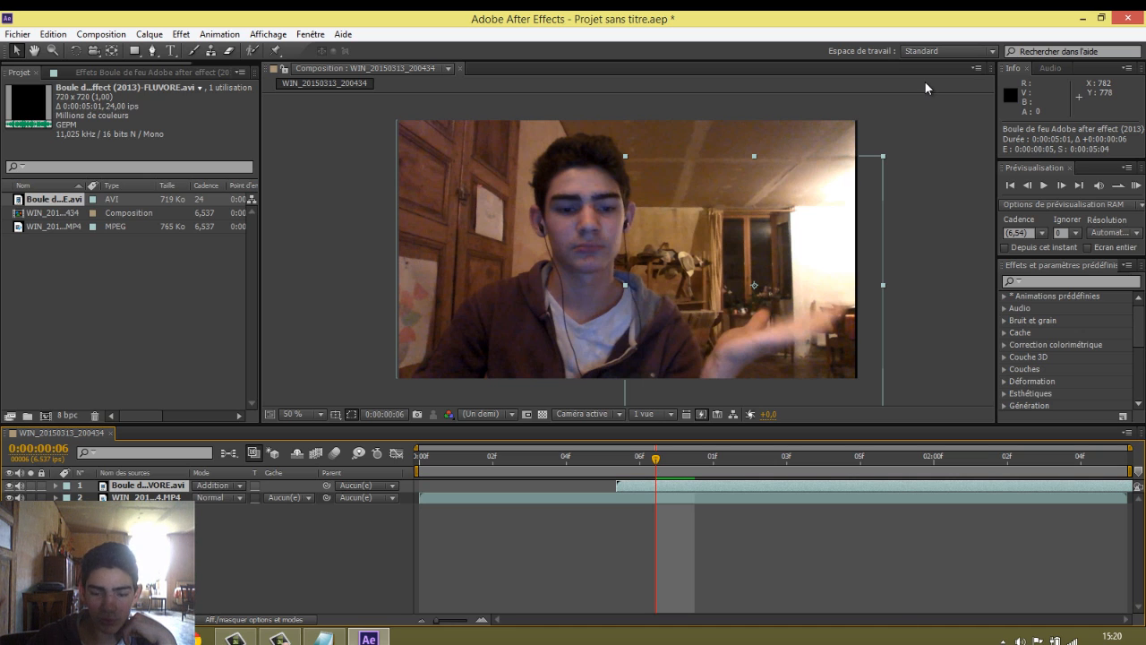
Review the fireball's timing against the hand movement frame by frame across the composition, ending at the first frame.
key(Page_Up)
key(Page_Up)
key(Page_Up)
key(Page_Up)
key(Page_Up)
key(Page_Up)
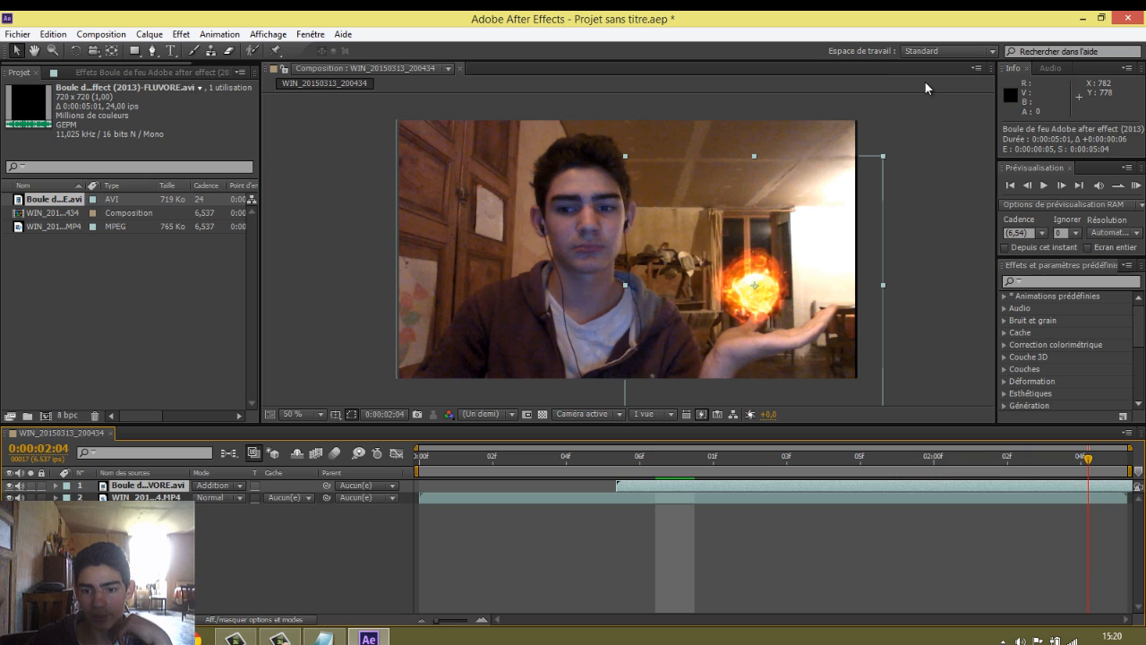
key(Page_Up)
key(Page_Up)
key(Page_Up)
key(Page_Up)
key(Page_Up)
key(Page_Up)
key(Page_Up)
key(Page_Up)
key(Page_Up)
key(Page_Up)
key(Page_Up)
key(Page_Up)
key(Page_Up)
key(Page_Up)
key(Page_Up)
key(Page_Up)
key(Page_Up)
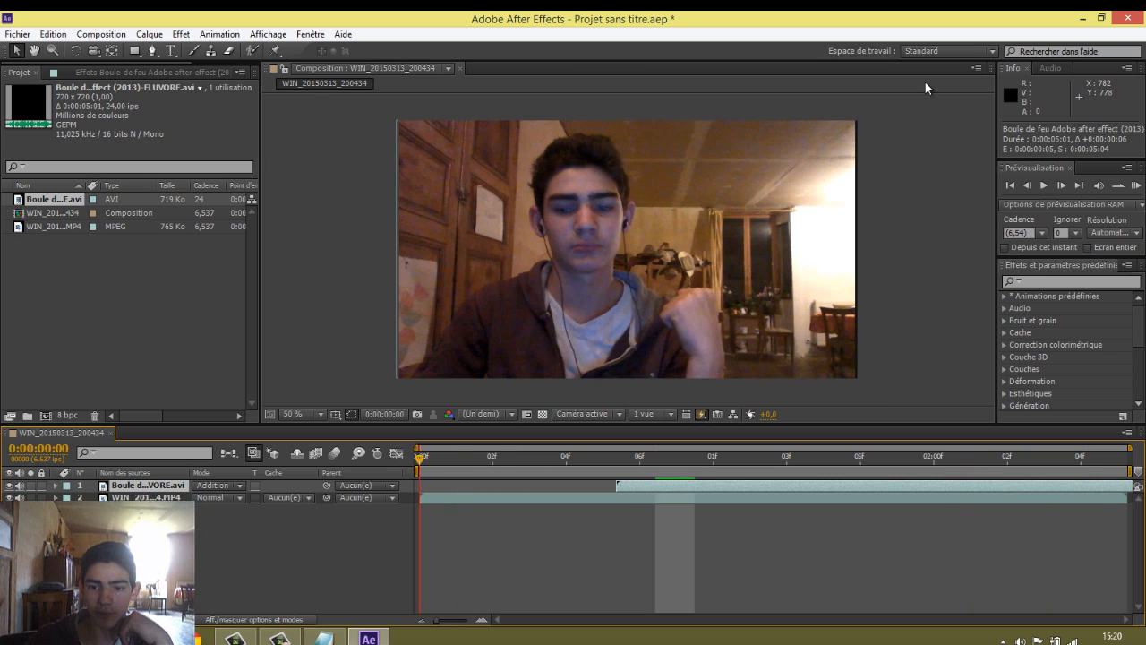
Change the Boule de feu layer's blending mode to Eclaircir.
click(227, 486)
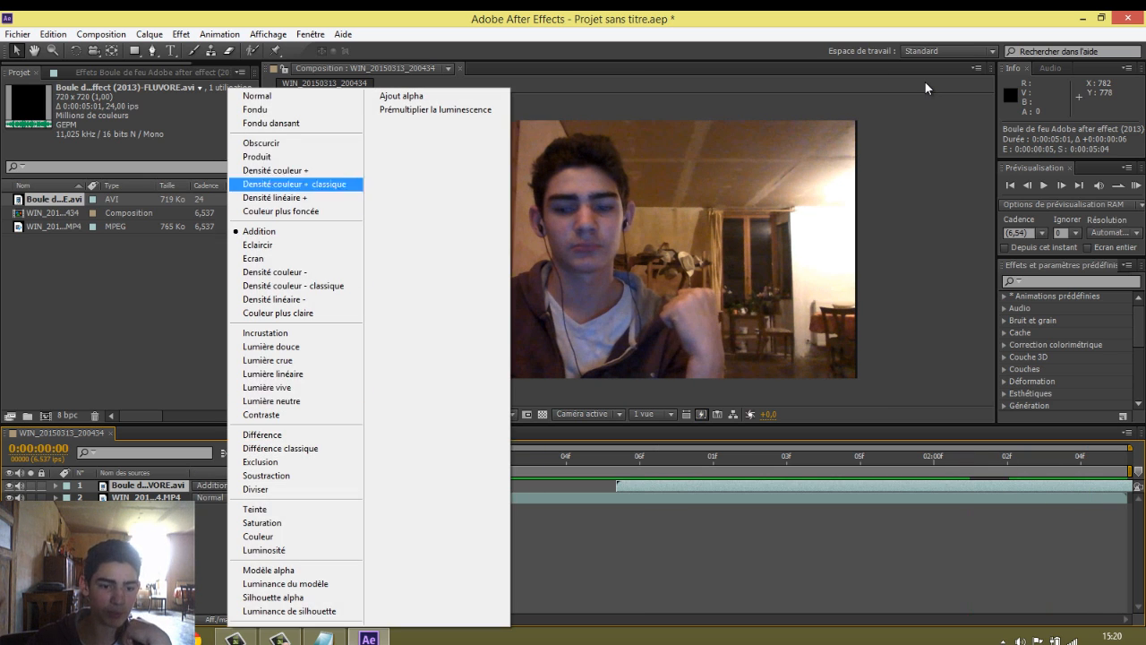
key(Down)
key(Down)
key(Down)
key(Down)
key(Return)
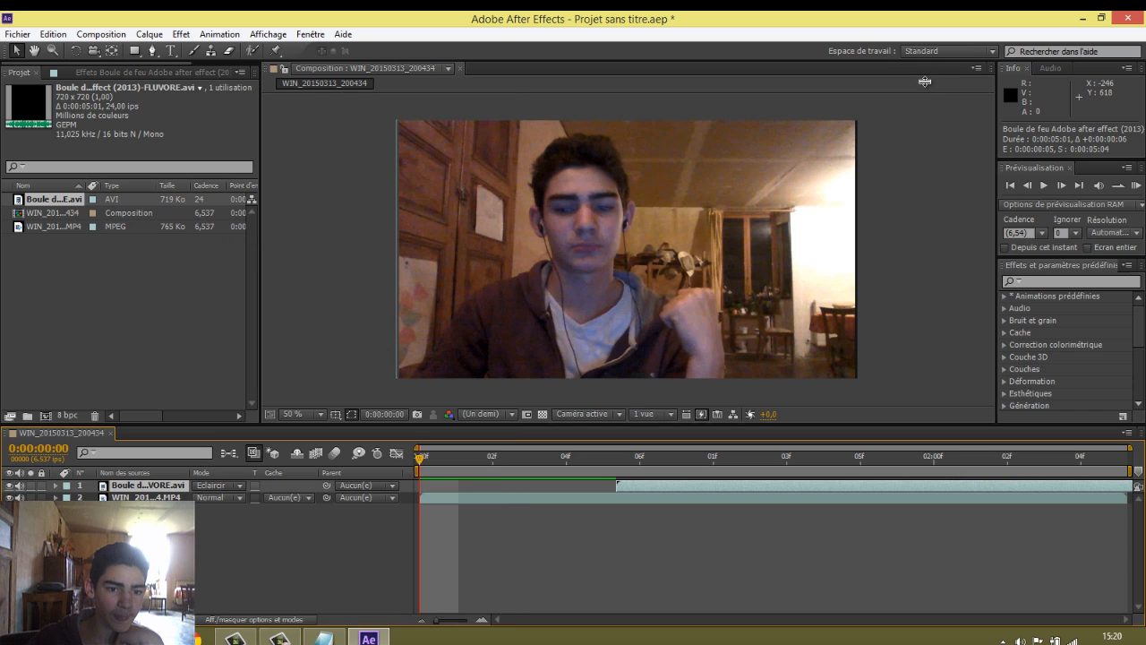
Preview the fireball composite from the first frame to check the Eclaircir blending and the timing.
key(space)
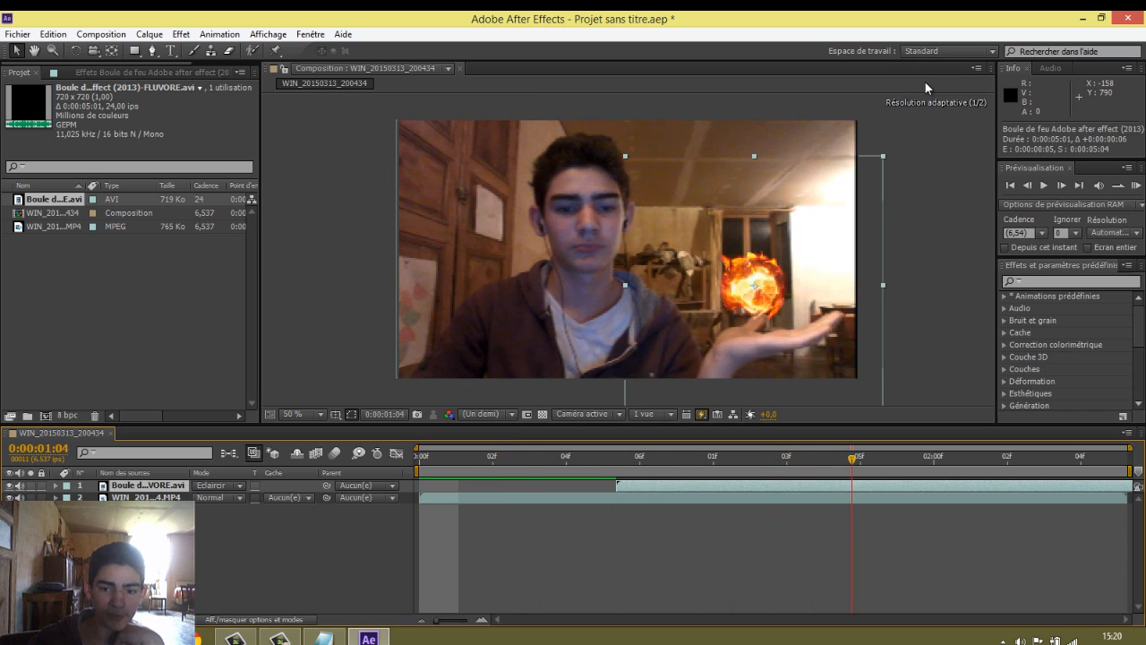
drag(1088, 458, 419, 458)
click(1137, 185)
click(926, 87)
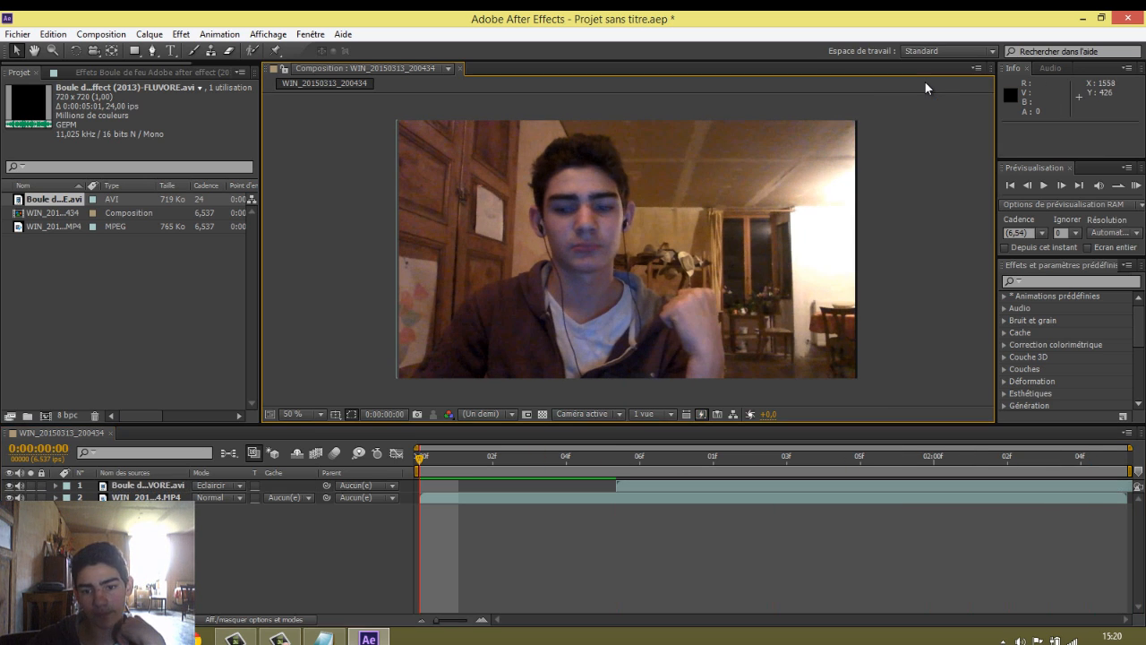
key(space)
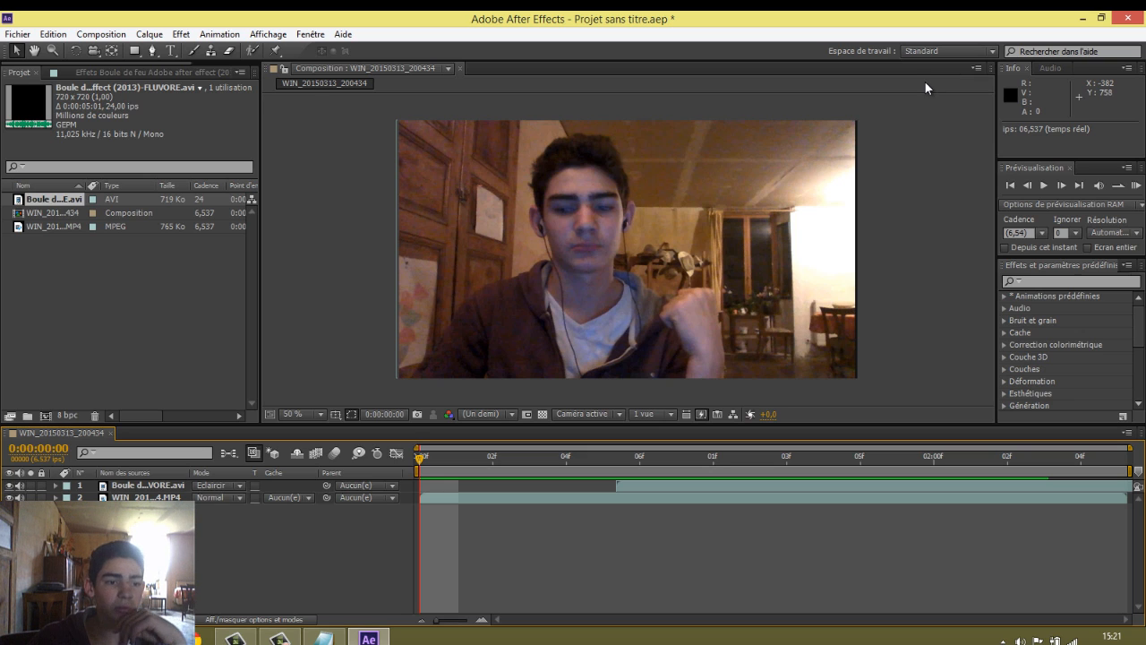
Close the fireball project without saving it and start a new empty project.
key(alt)
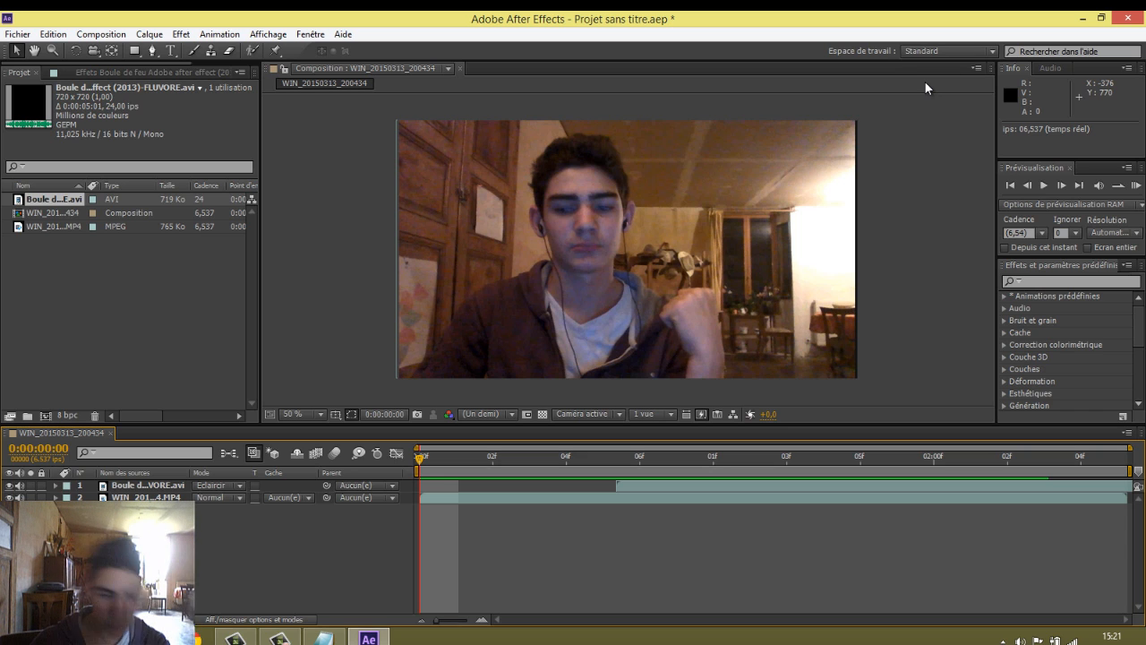
key(ctrl+q)
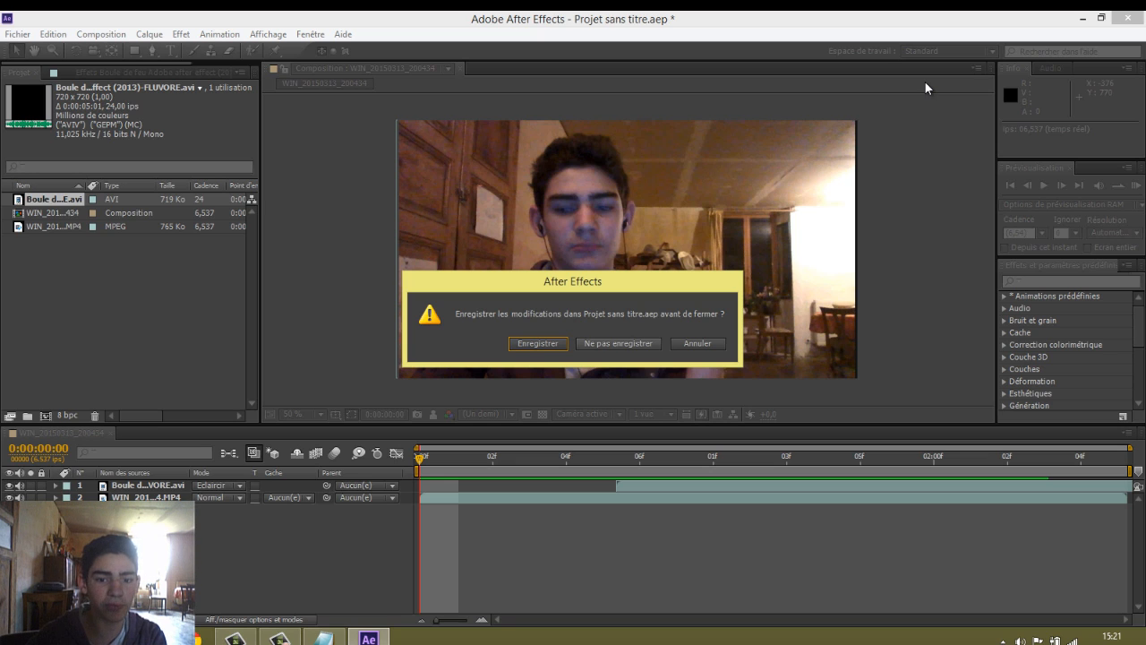
key(Tab)
key(Return)
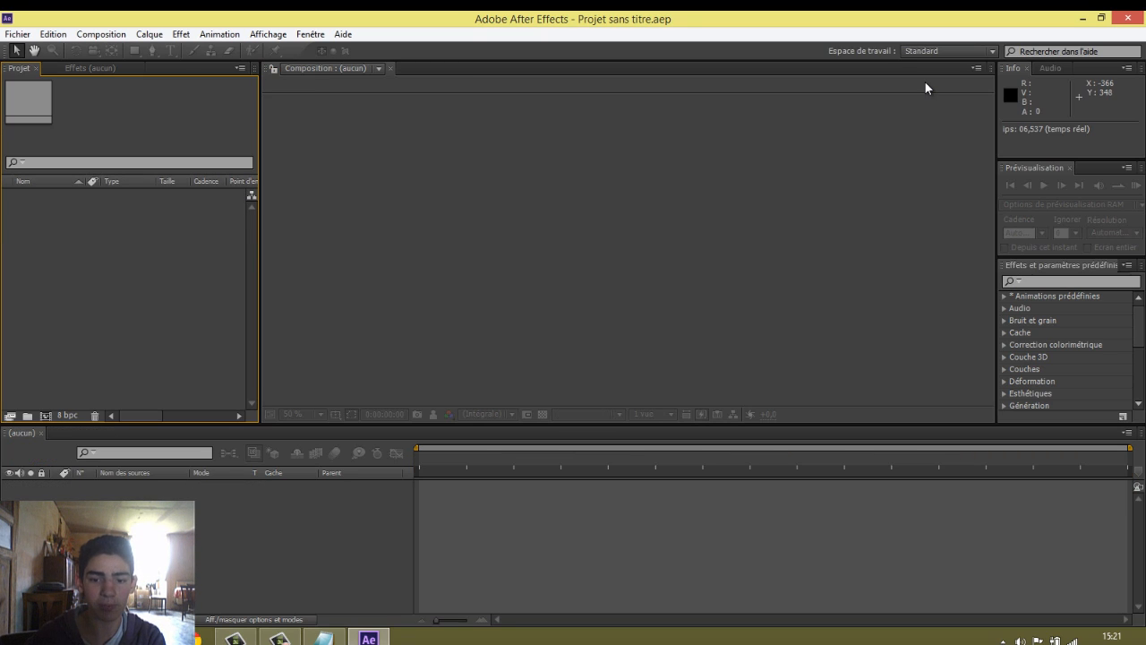
key(ctrl+alt+n)
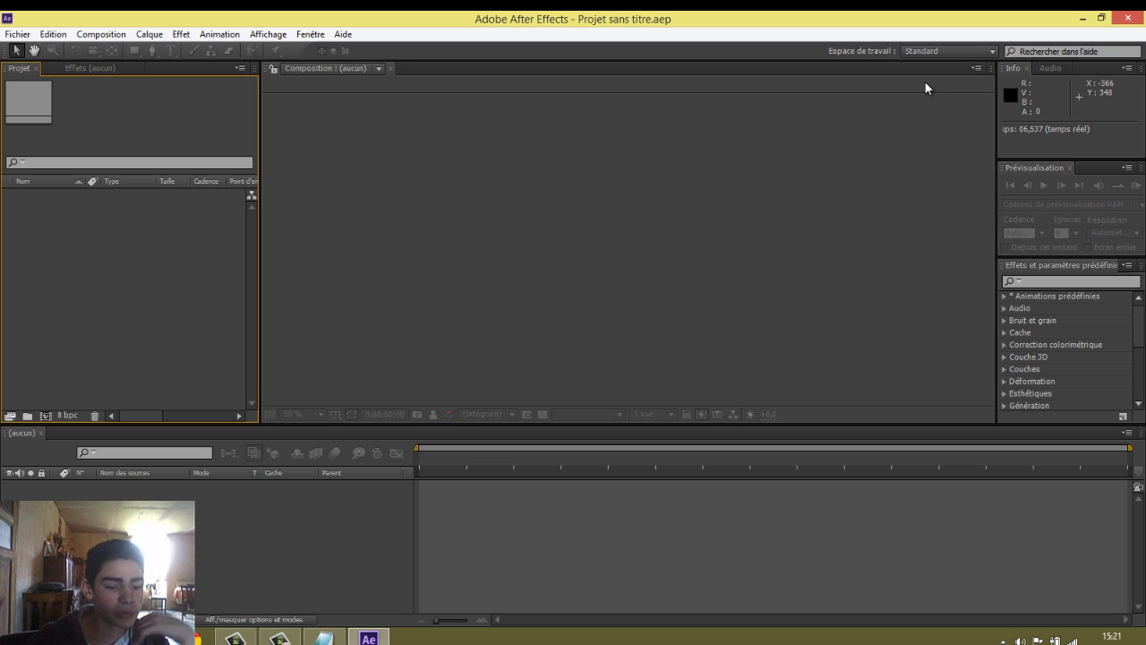
Open the WIN_20150314_120455 video from Images > Pellicule in the project, showing files of all formats.
key(ctrl+o)
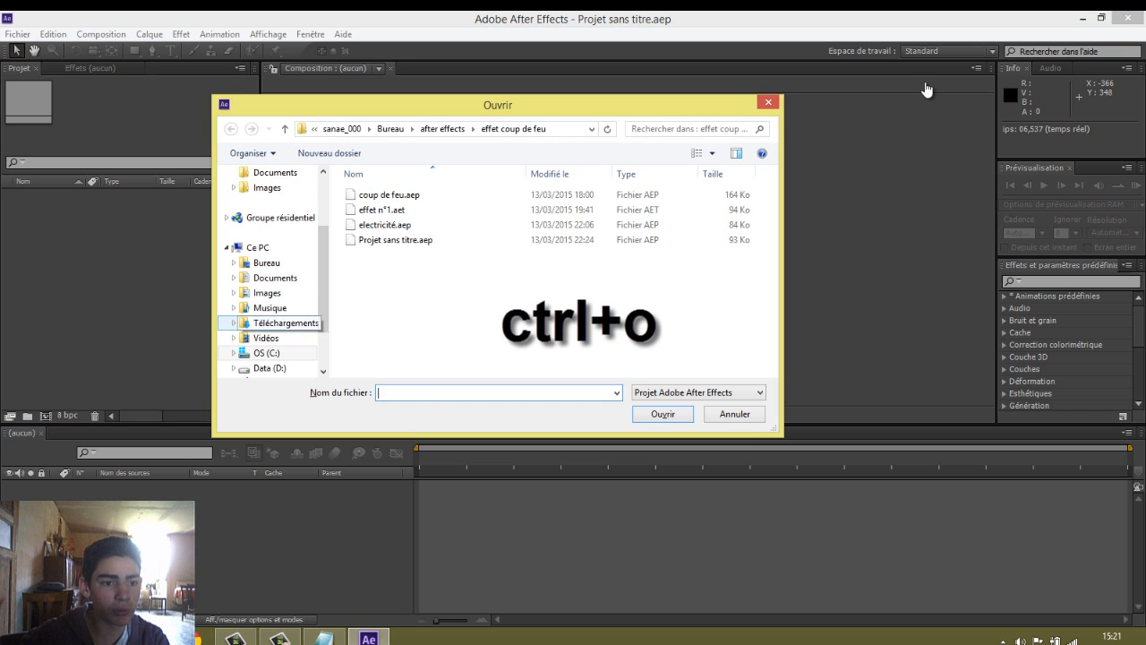
click(267, 293)
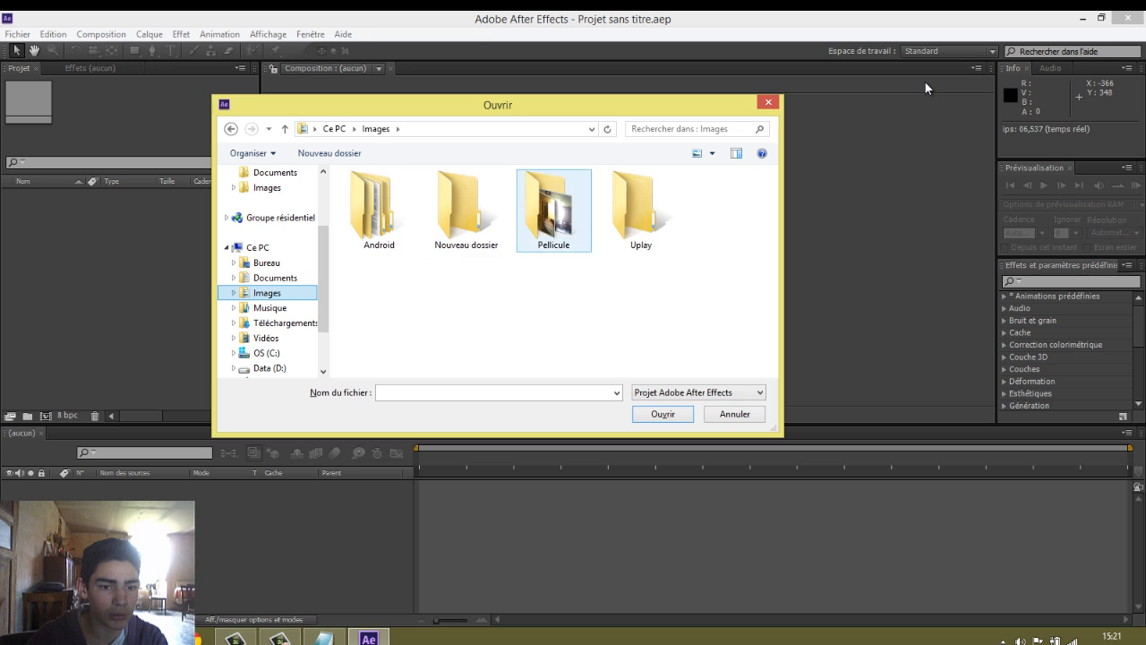
double_click(554, 210)
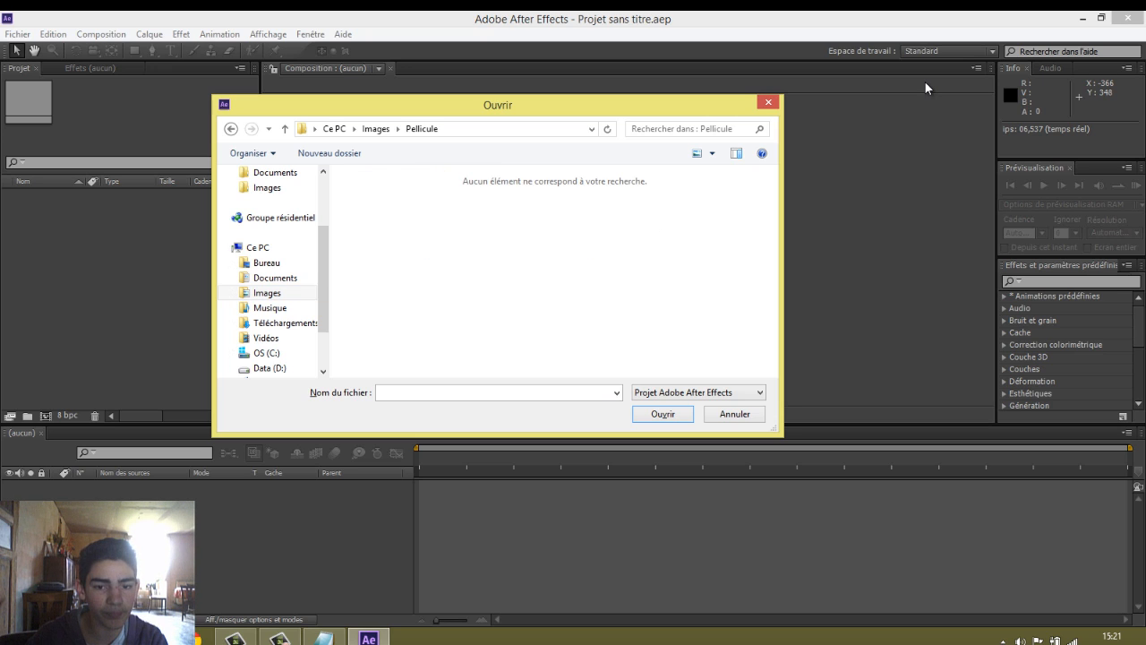
click(699, 392)
click(680, 417)
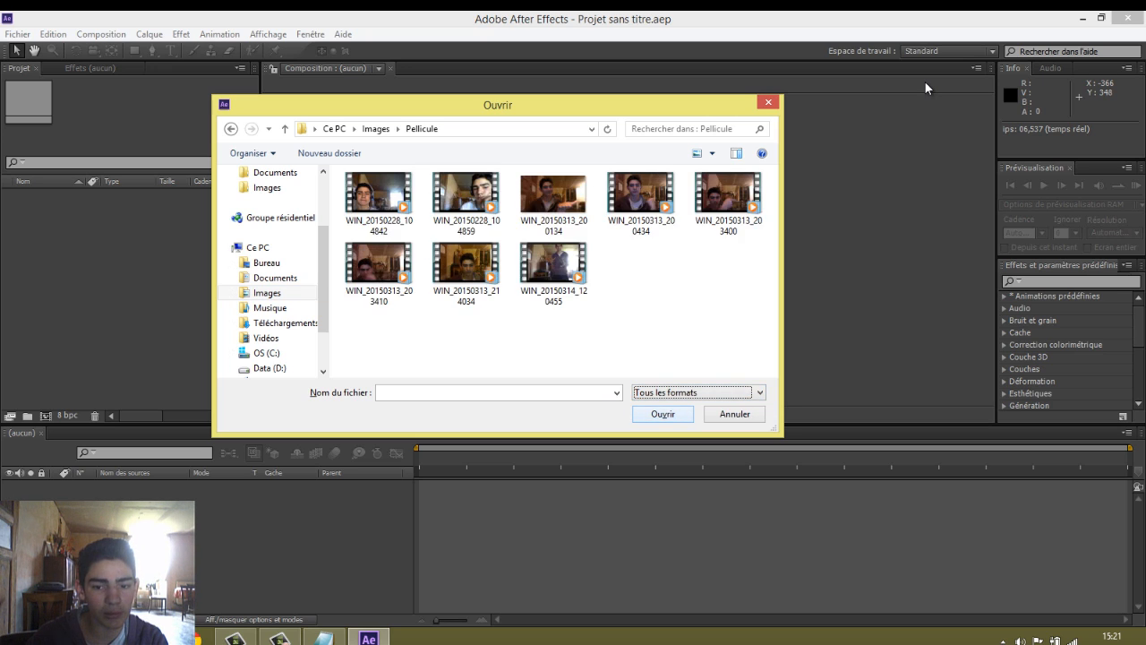
click(553, 265)
key(Return)
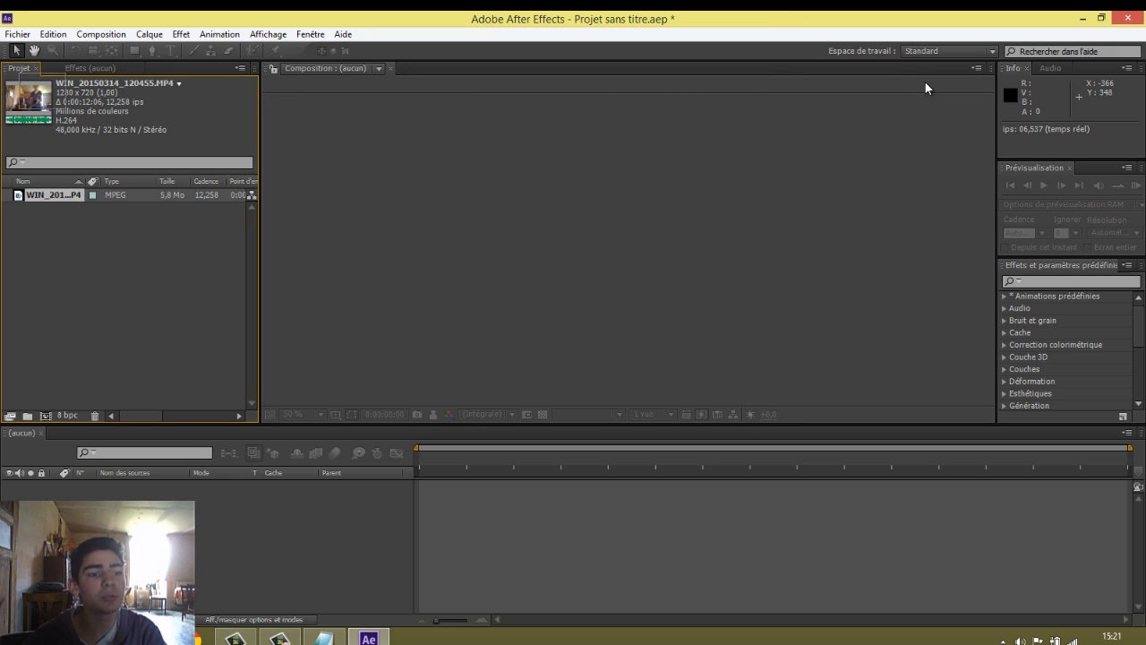
Create a composition from the WIN_20150314_120455.MP4 footage and preview its opening seconds, returning to the first frame.
drag(50, 195, 47, 416)
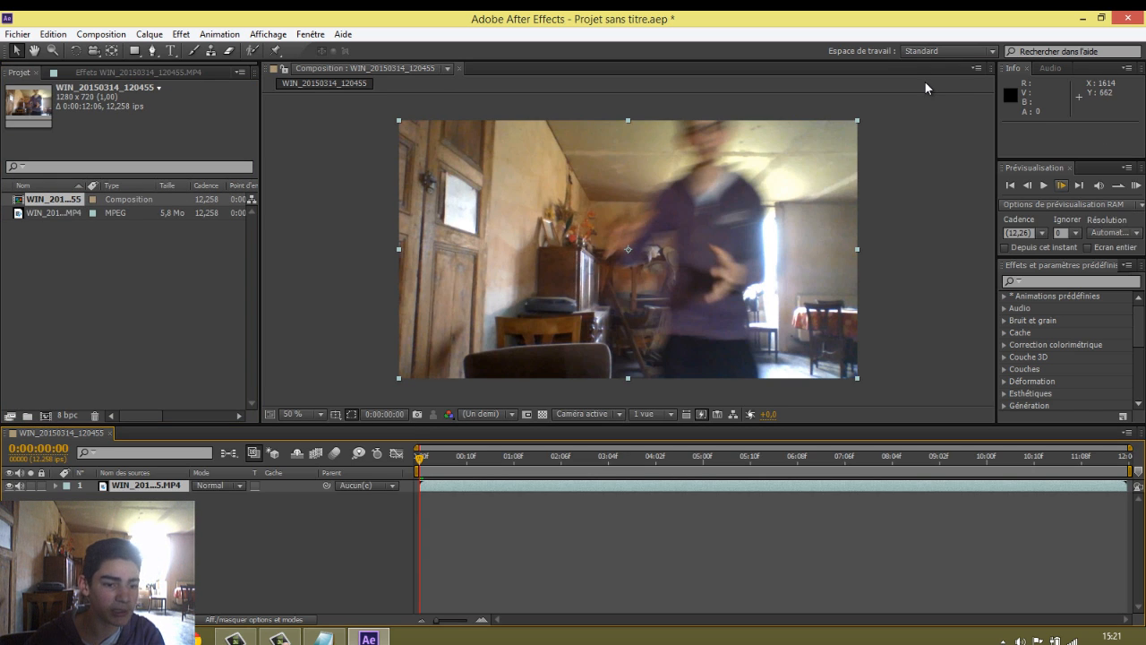
key(space)
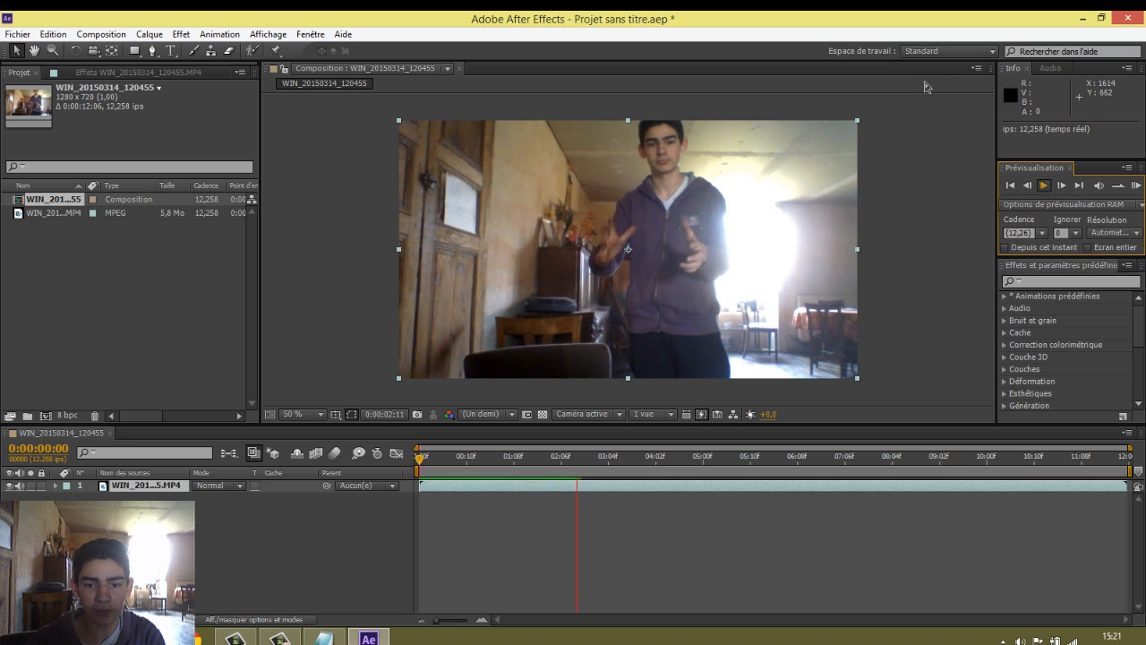
key(space)
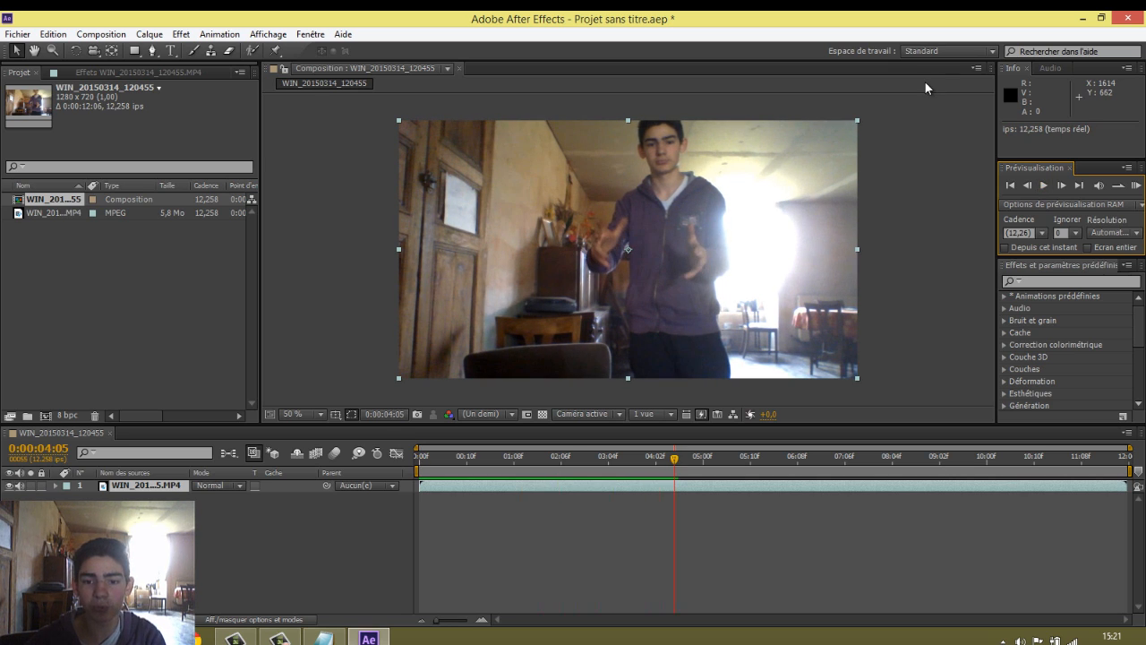
drag(674, 458, 419, 458)
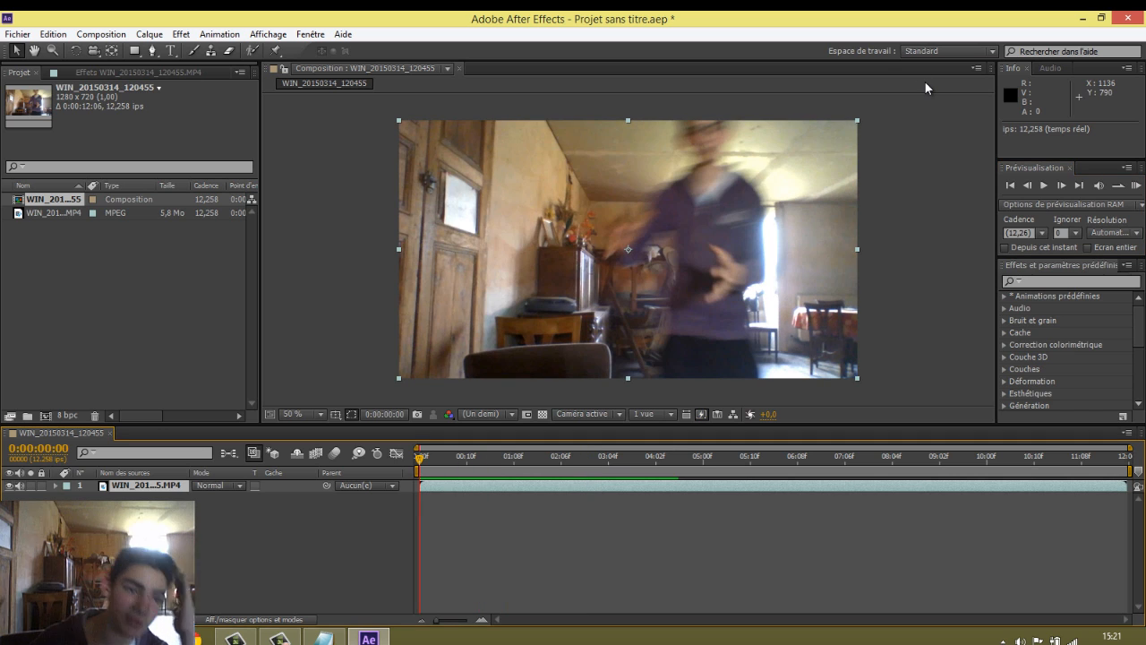
Import the Sfera di plasma video from the desktop folder (Bureau) into the project.
key(ctrl+i)
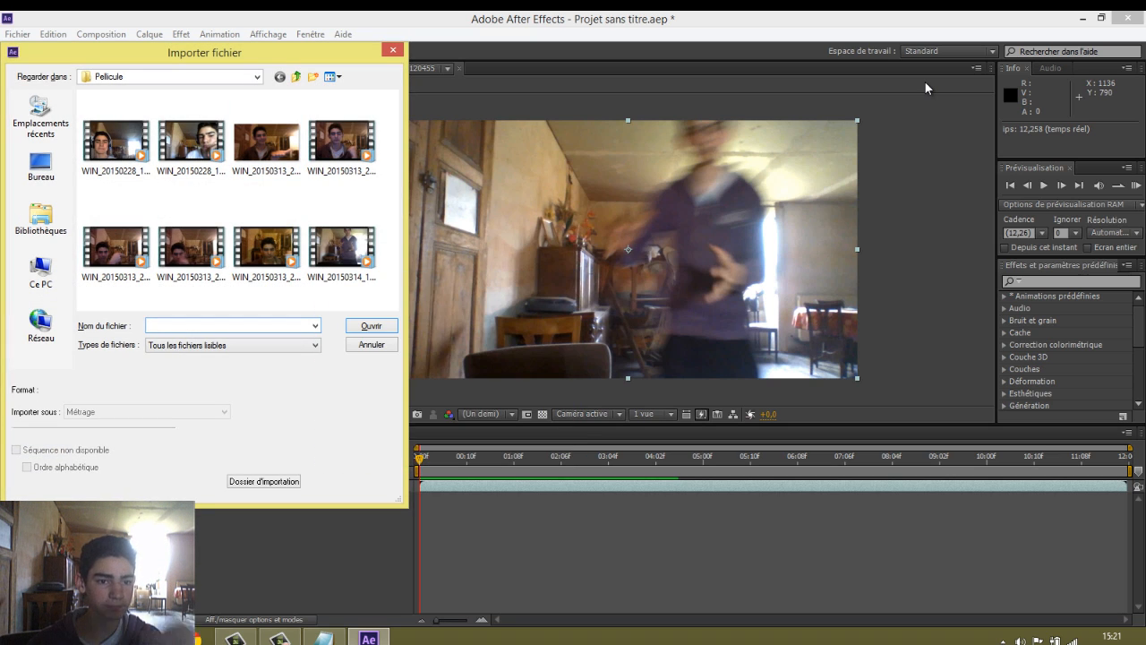
click(41, 273)
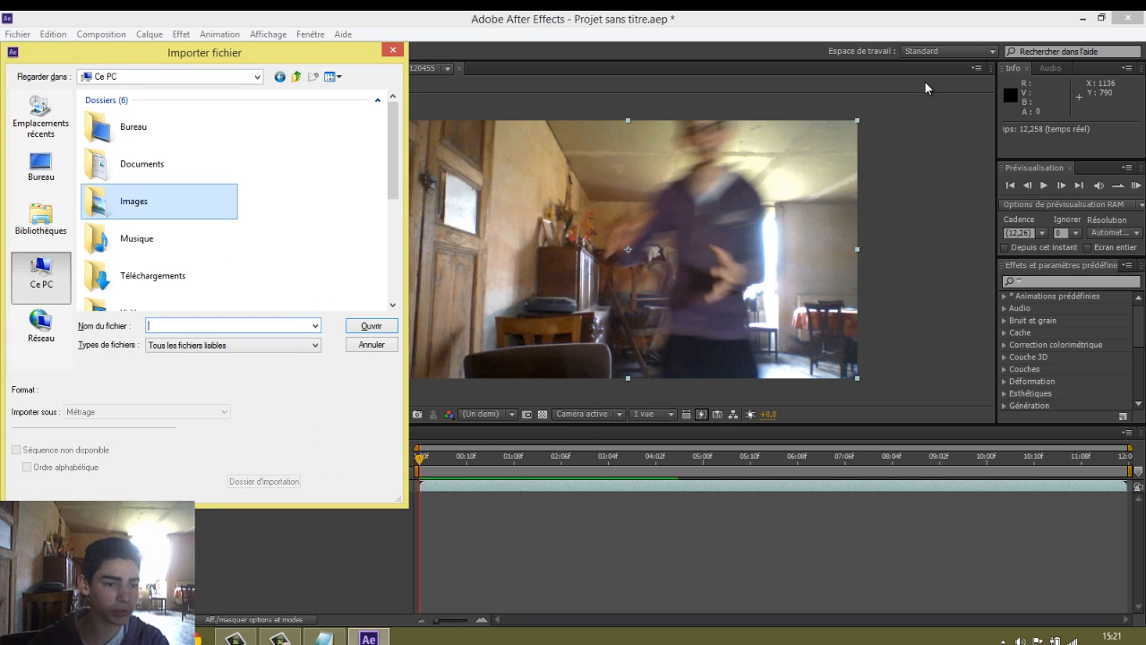
click(41, 166)
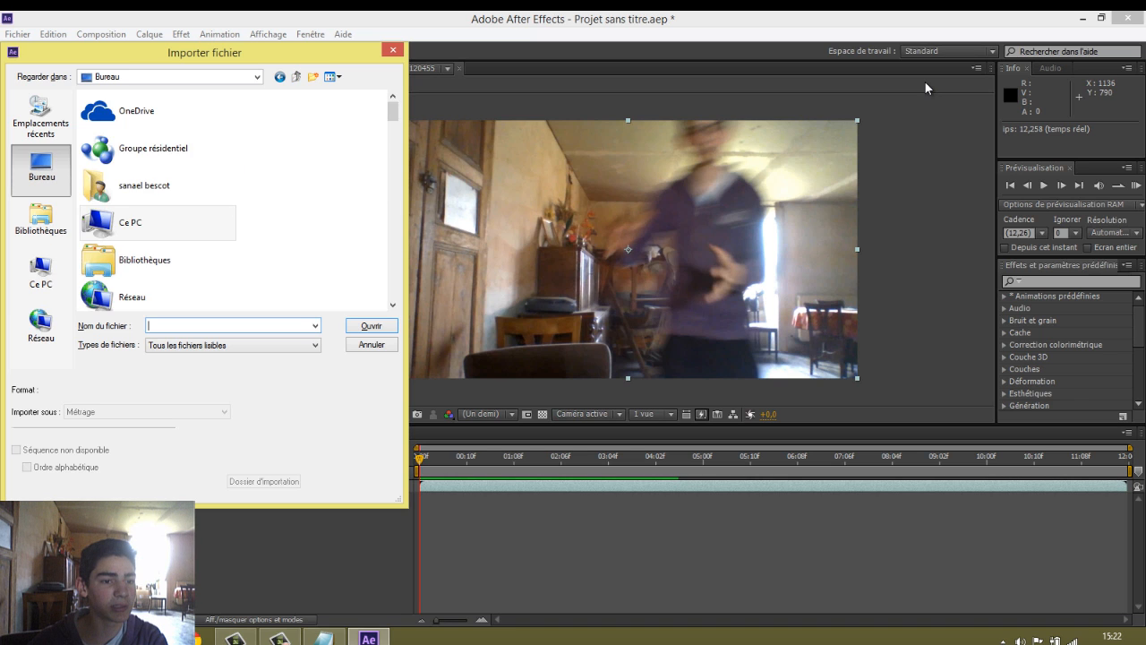
drag(393, 111, 393, 271)
click(158, 227)
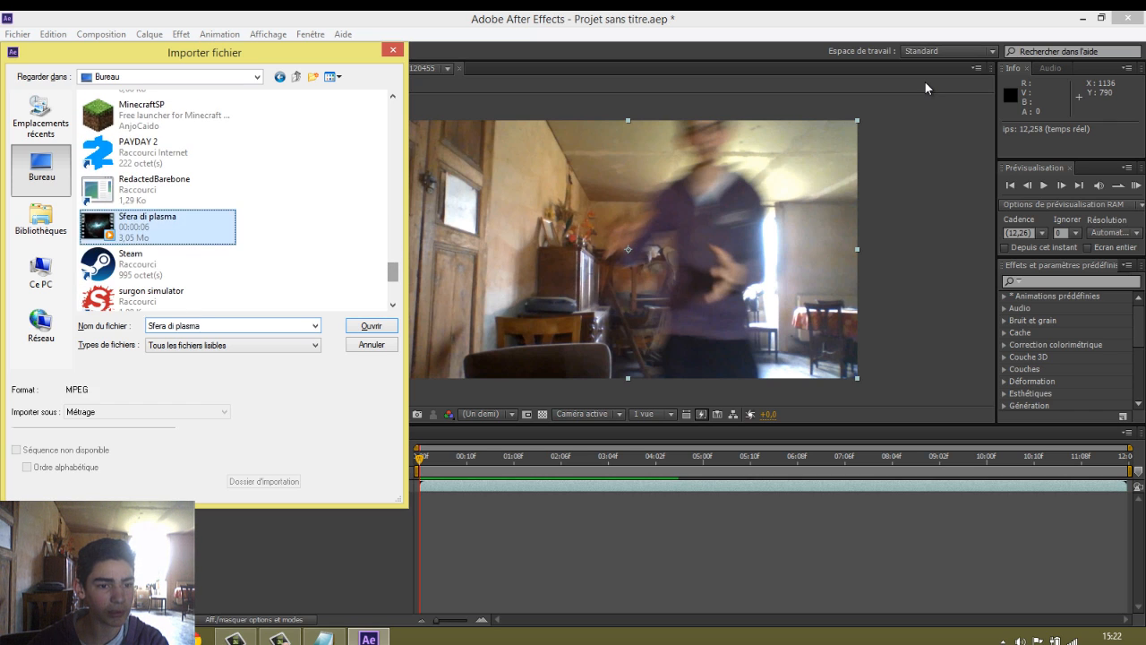
click(372, 326)
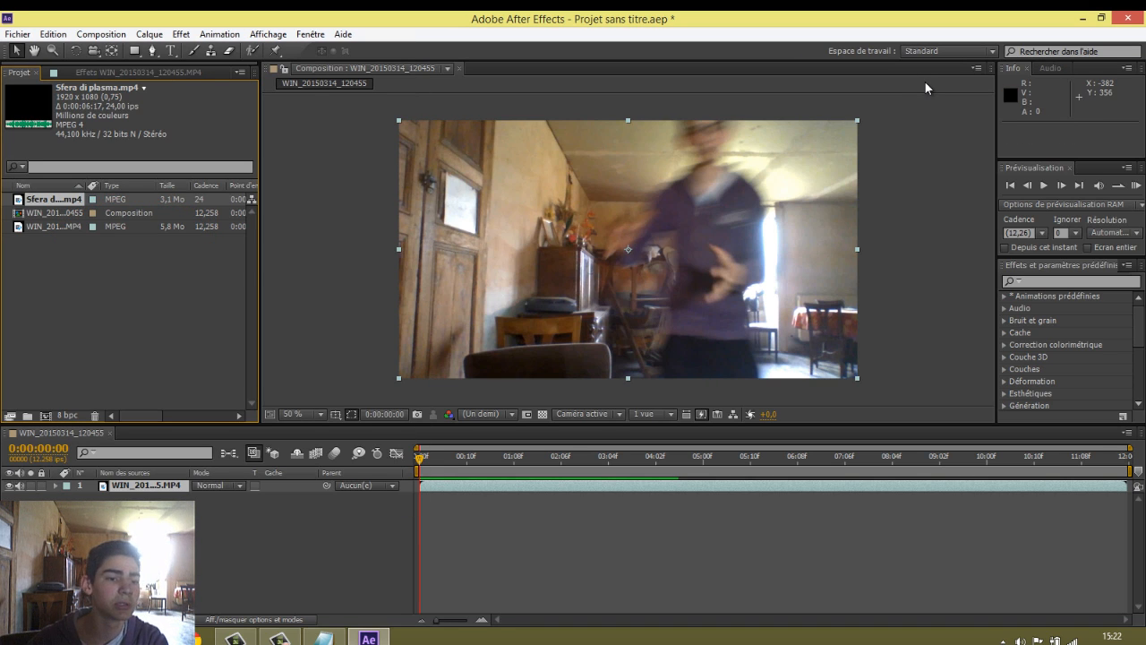
Place Sfera di plasma.mp4 above the WIN_20150314_120455 clip in the composition and set its blending mode to Eclaircir.
mouse_move(50, 200)
mouse_down()
mouse_move(63, 200)
mouse_move(109, 275)
mouse_move(153, 397)
mouse_move(144, 480)
mouse_up()
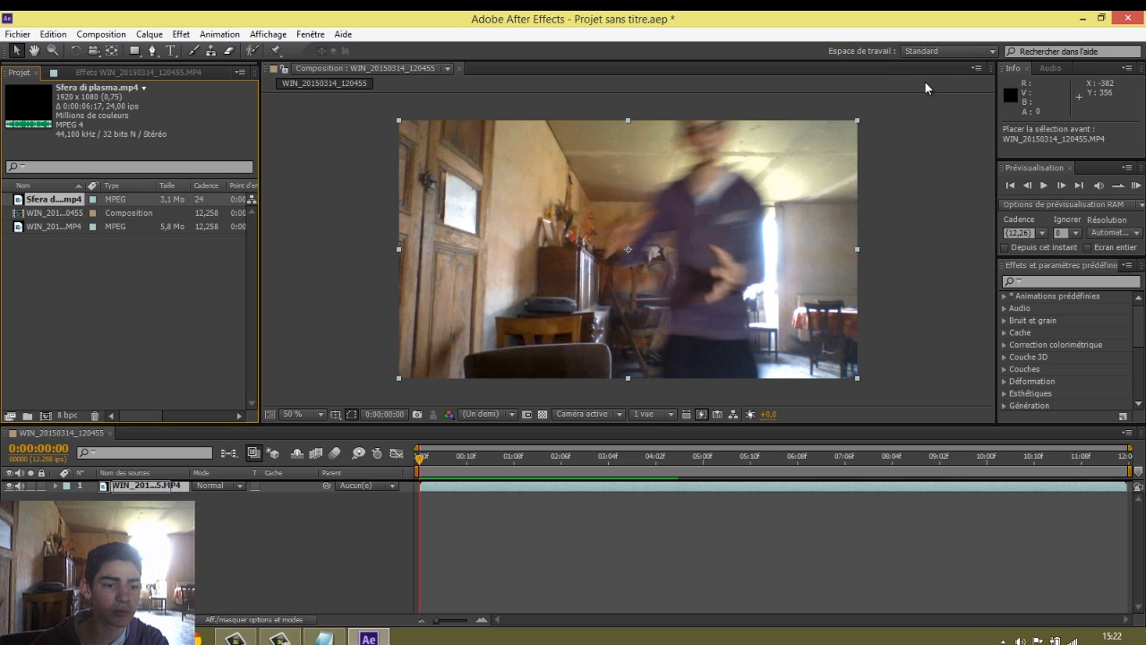
mouse_move(140, 484)
mouse_down()
mouse_move(105, 326)
mouse_move(59, 203)
mouse_move(93, 241)
mouse_move(144, 484)
mouse_up()
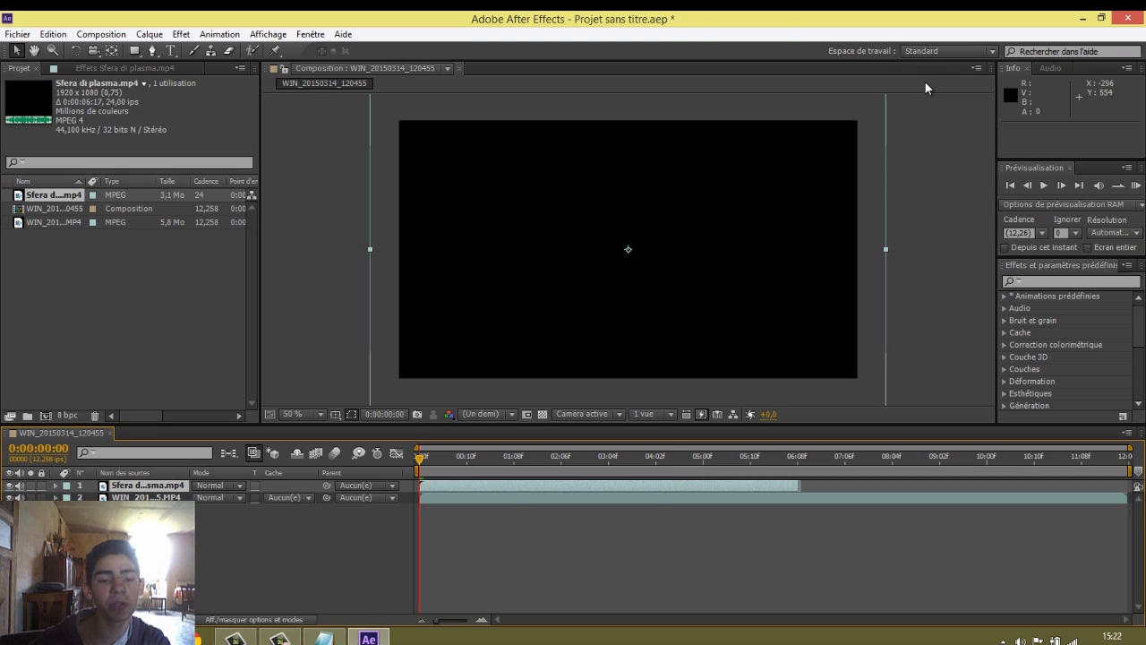
click(227, 485)
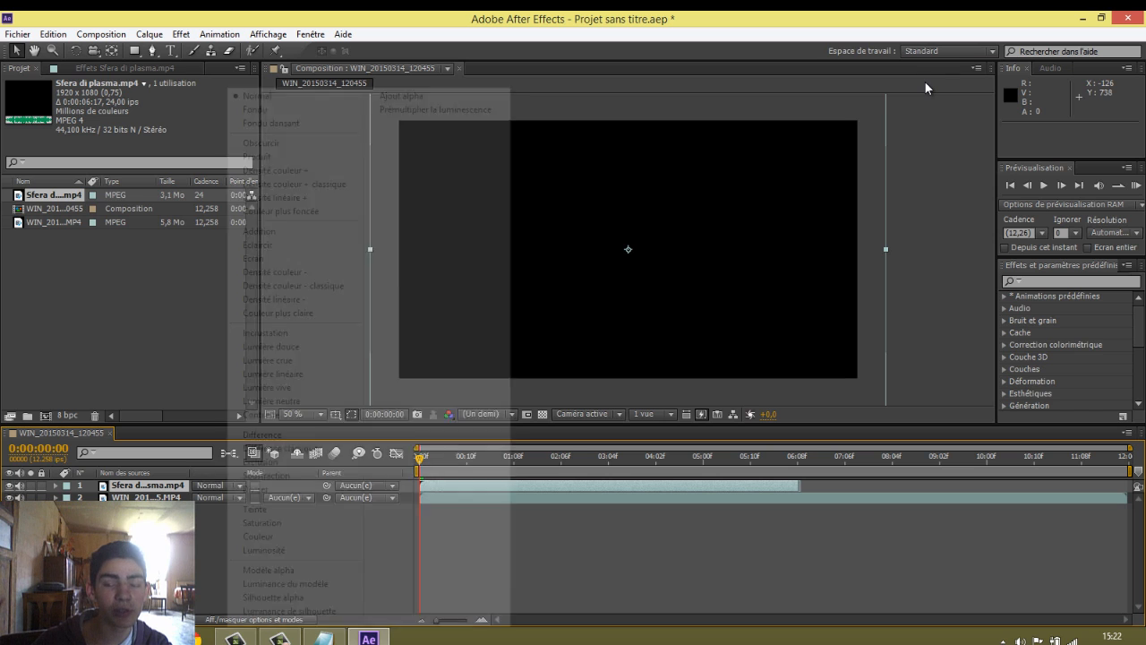
key(Return)
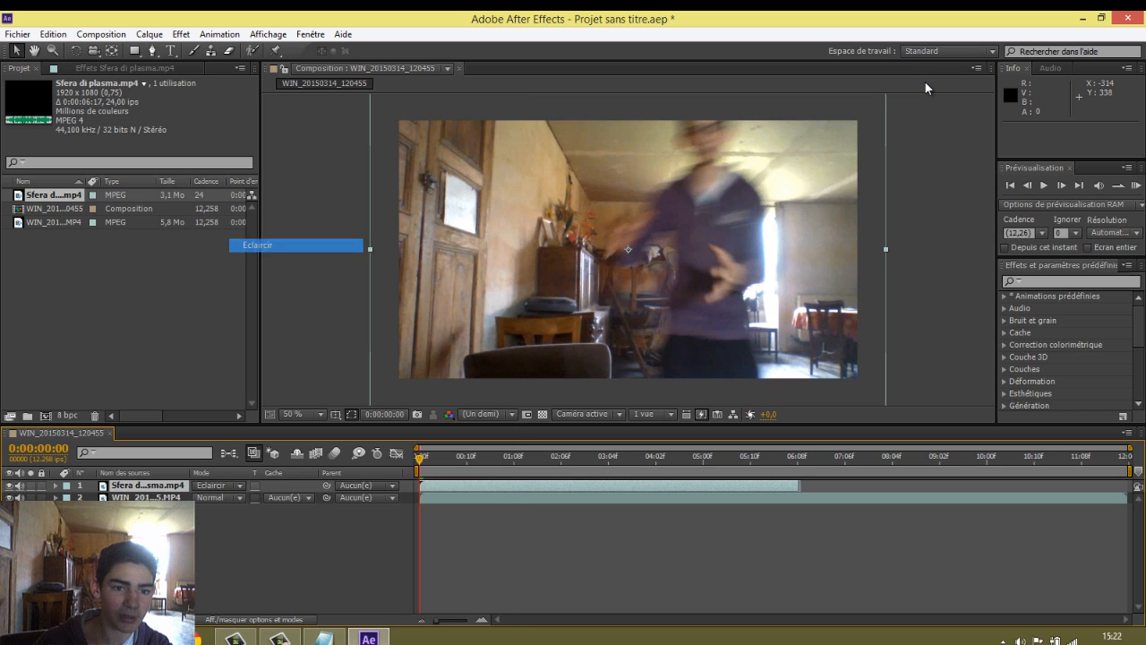
Scale the plasma layer down, move it to about 826, 368 over the person, and preview the result, returning to the first frame.
drag(662, 291, 593, 289)
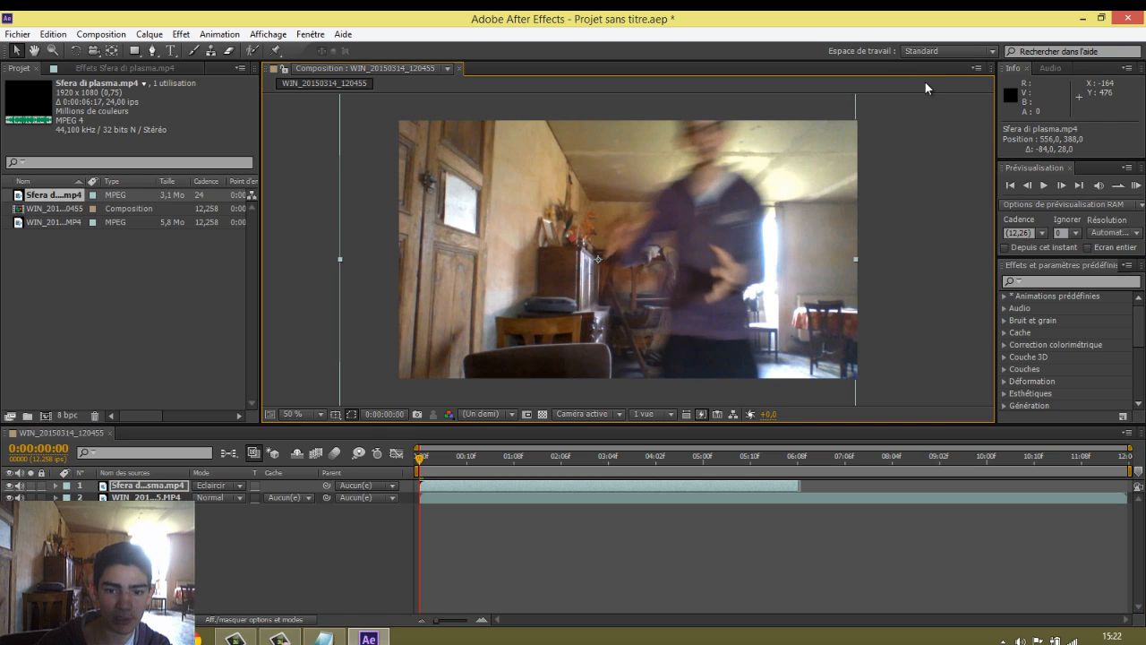
key(comma)
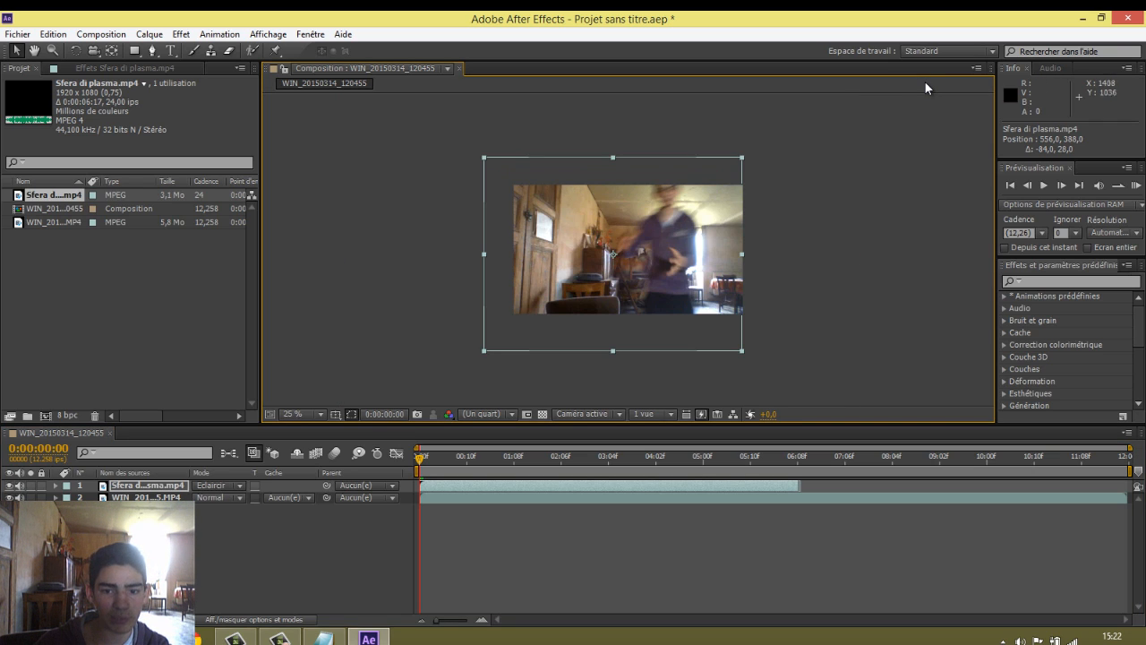
mouse_move(742, 350)
mouse_down()
mouse_move(625, 264)
mouse_move(639, 267)
mouse_move(648, 294)
mouse_move(634, 258)
mouse_up()
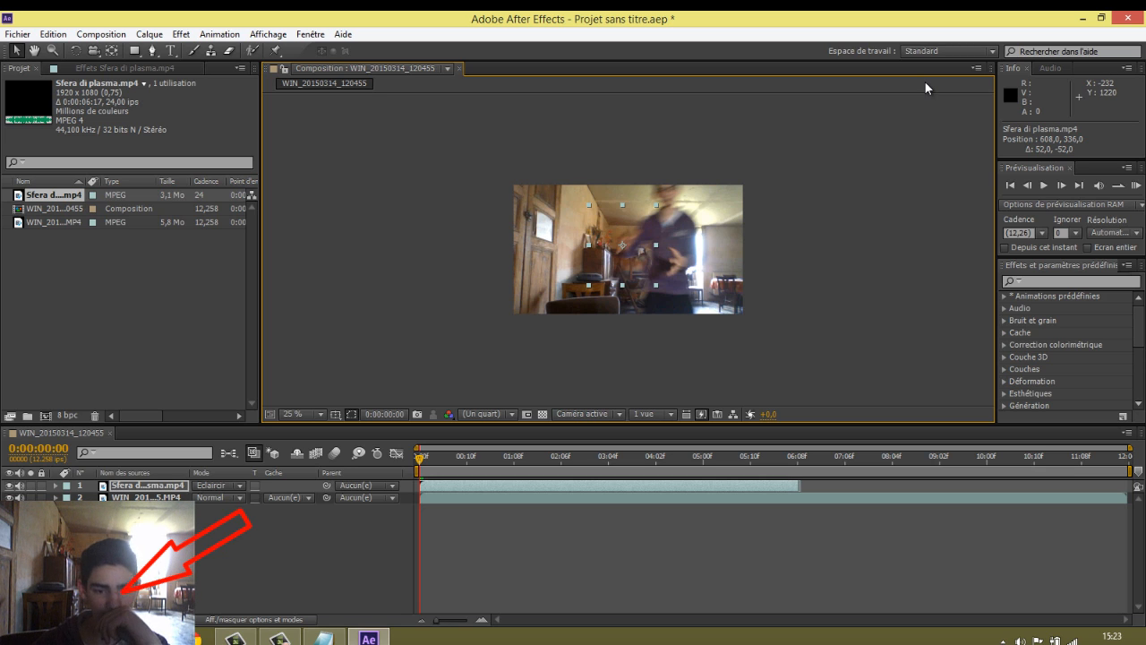
key(period)
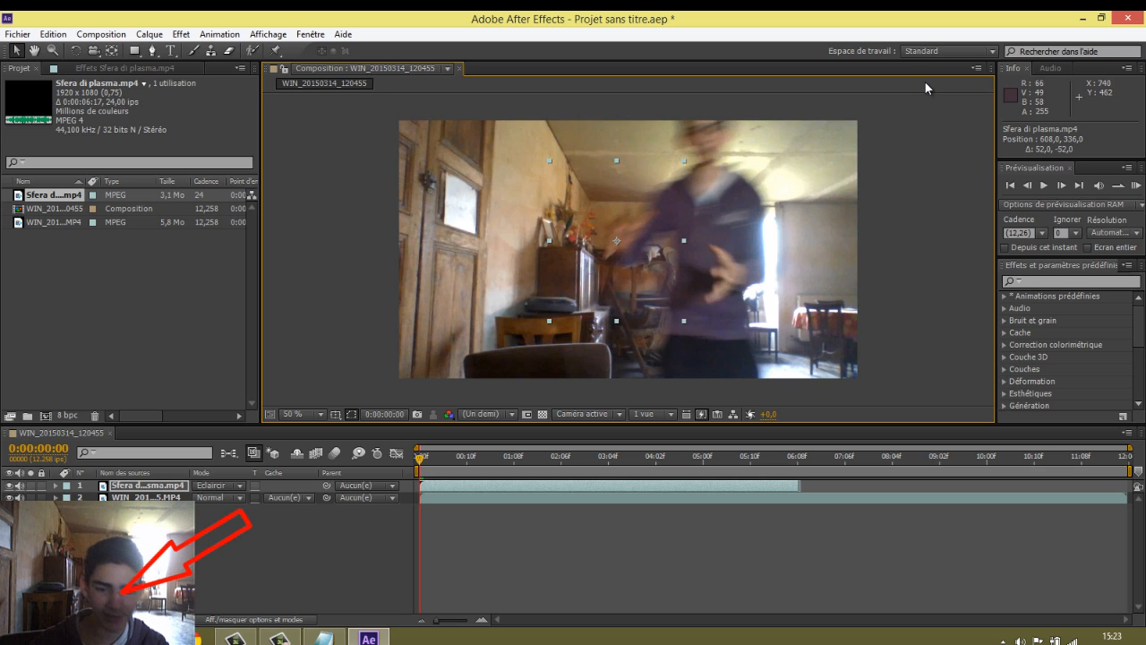
mouse_move(684, 321)
mouse_down()
mouse_move(806, 376)
mouse_move(803, 391)
mouse_up()
drag(616, 240, 694, 252)
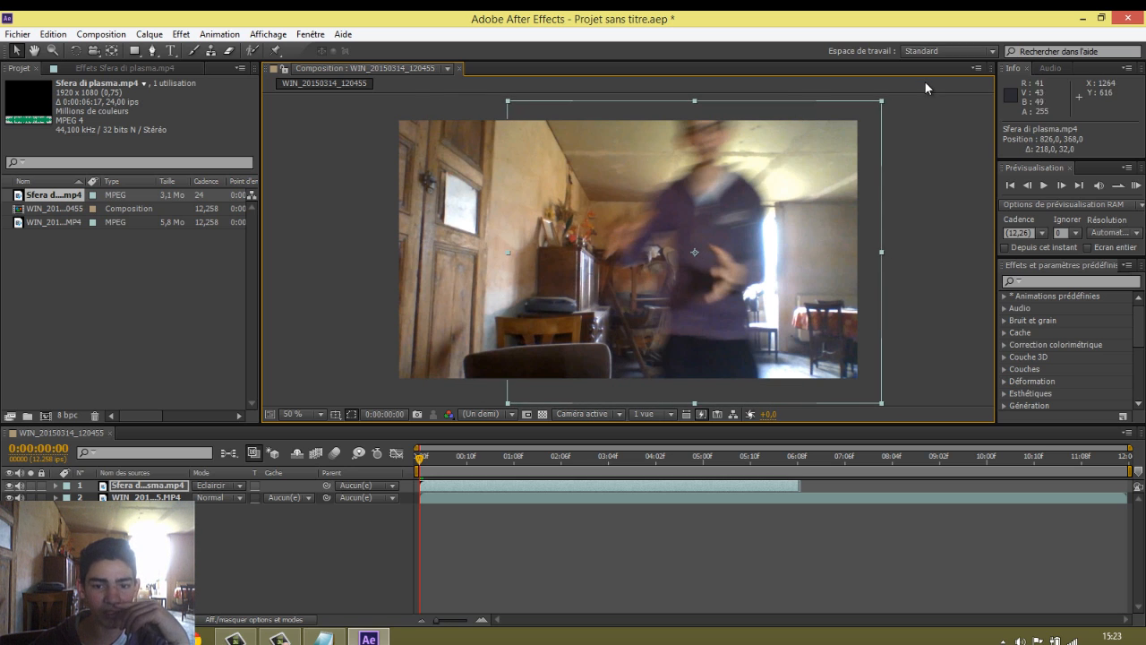
key(space)
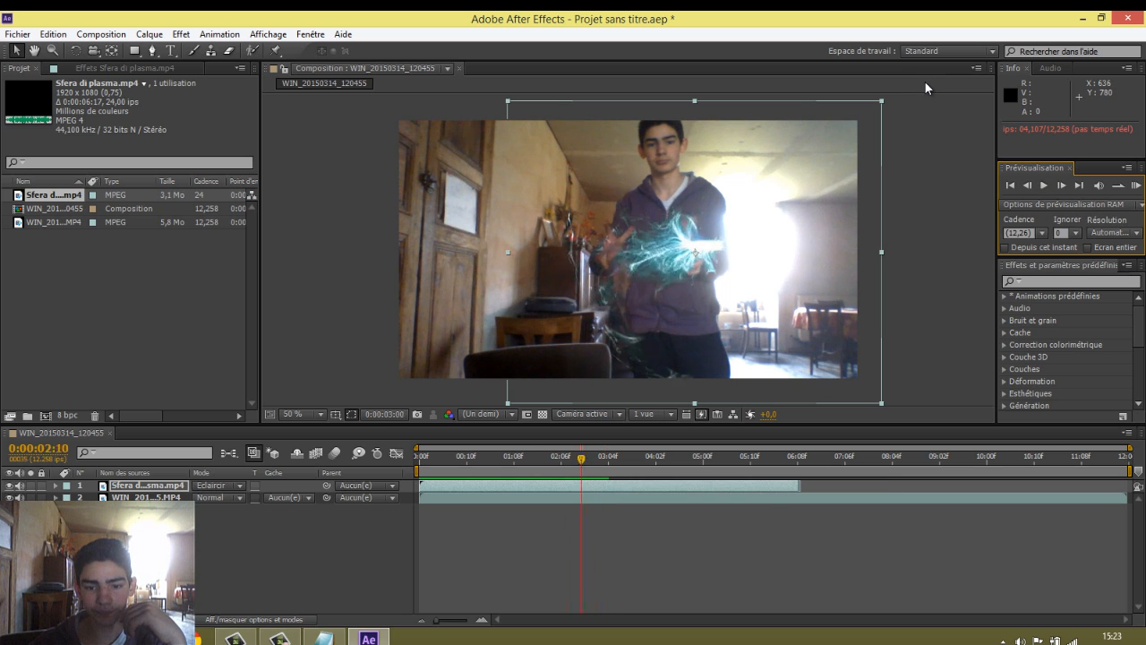
key(Home)
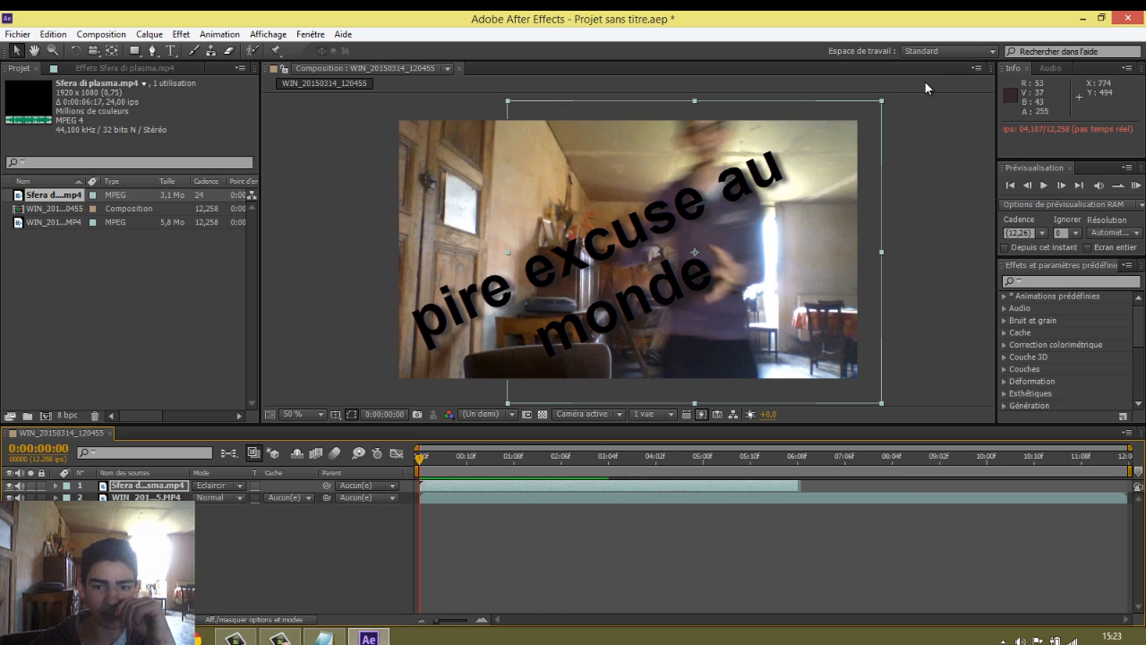
Shrink the plasma layer to a small area between the hands, at position about 708, 384, checking against frame 0:00:00:03.
drag(783, 310, 774, 315)
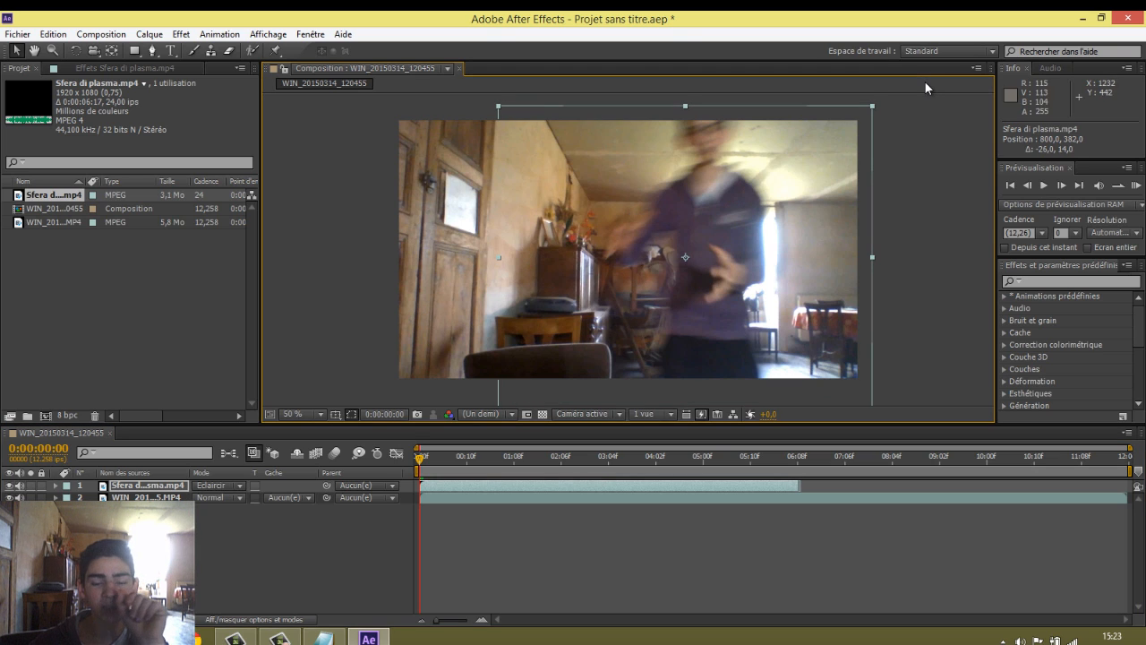
mouse_move(873, 106)
mouse_down()
mouse_move(854, 140)
mouse_move(744, 225)
mouse_move(692, 233)
mouse_move(670, 266)
mouse_up()
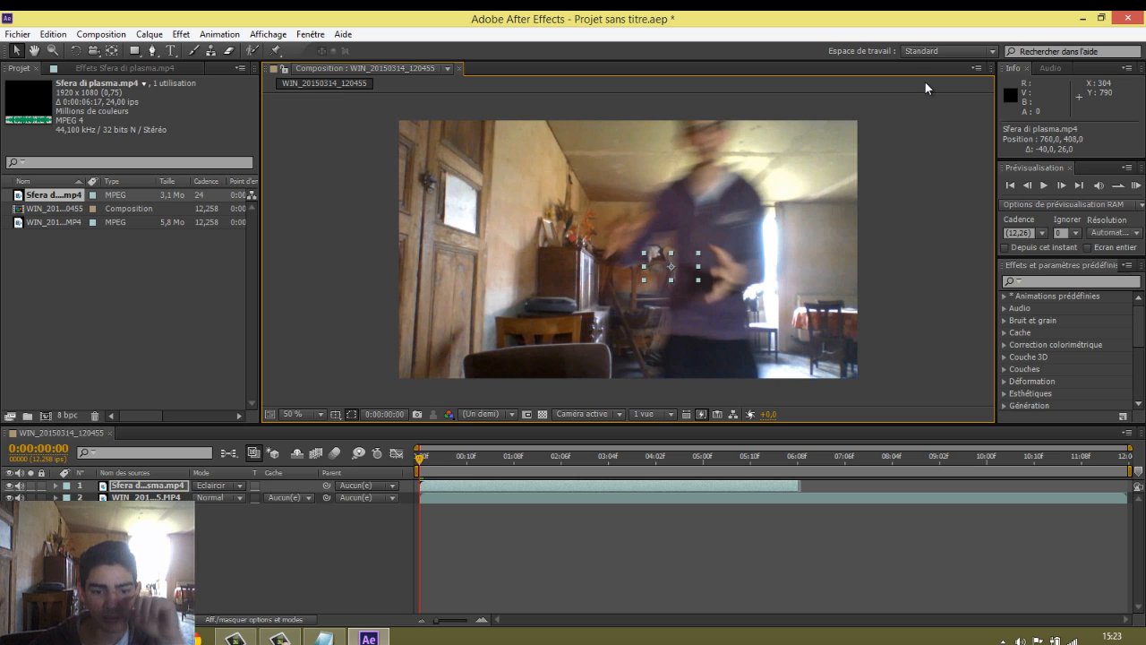
key(space)
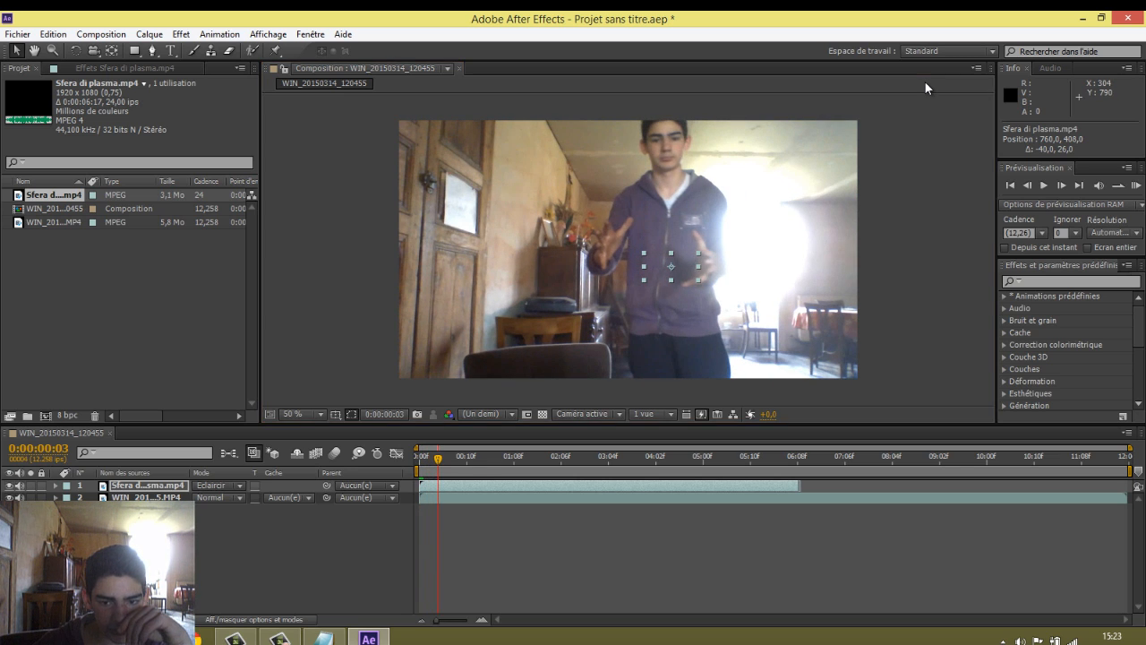
drag(671, 266, 652, 258)
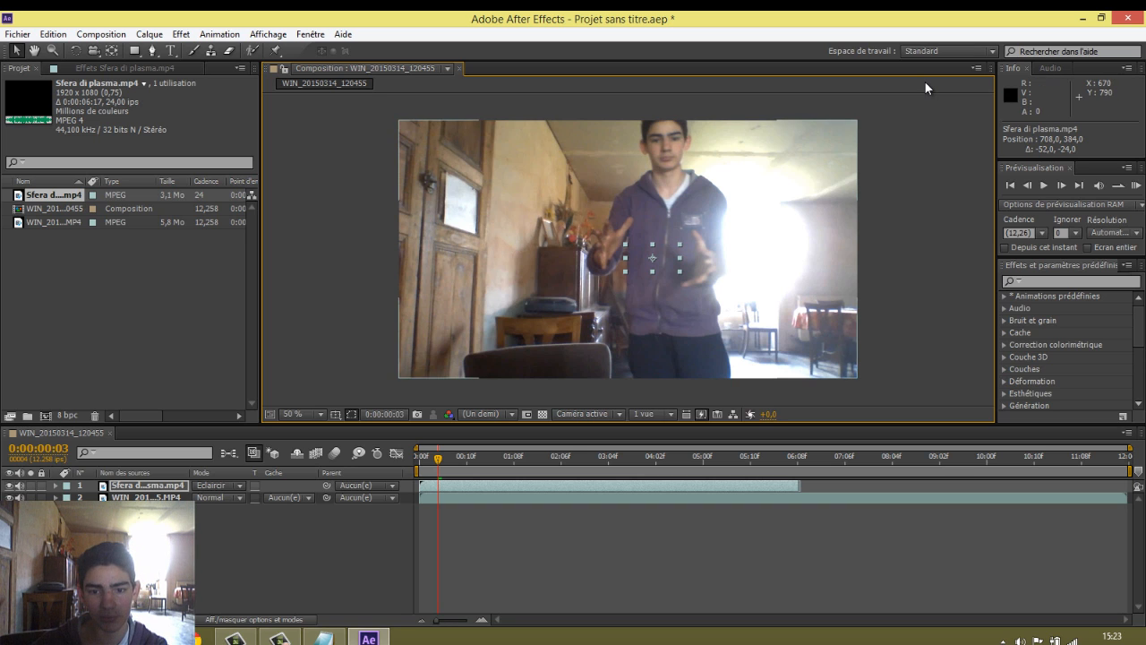
Start the plasma layer at 0:00:00:03 and preview the composite up to about 4 seconds.
key(bracketleft)
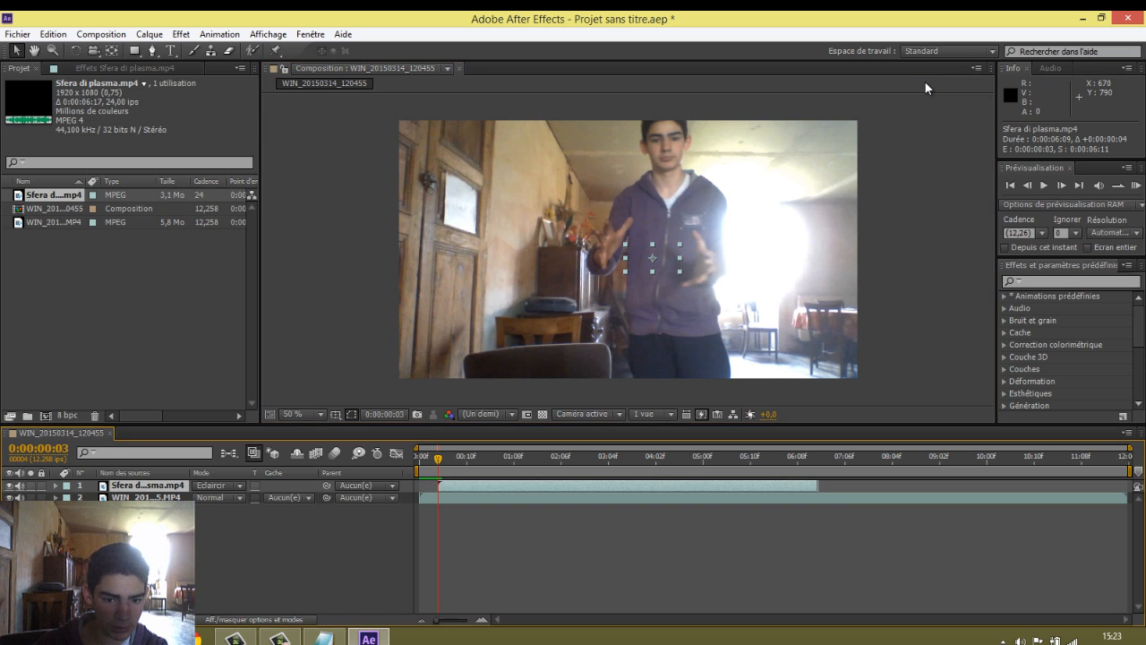
key(space)
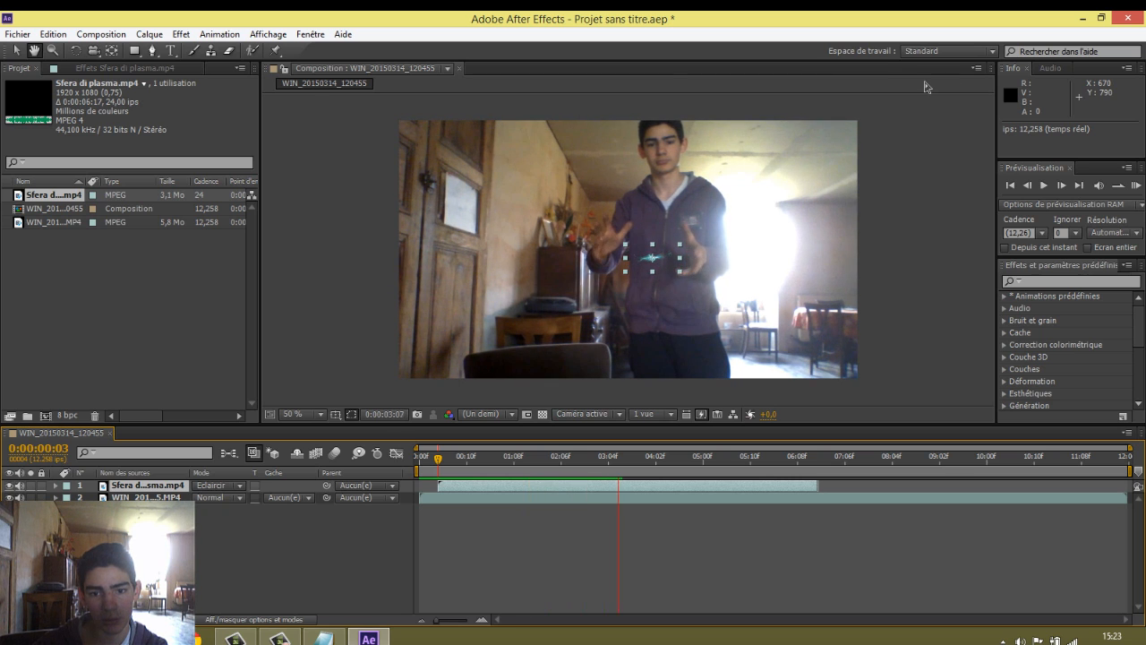
key(space)
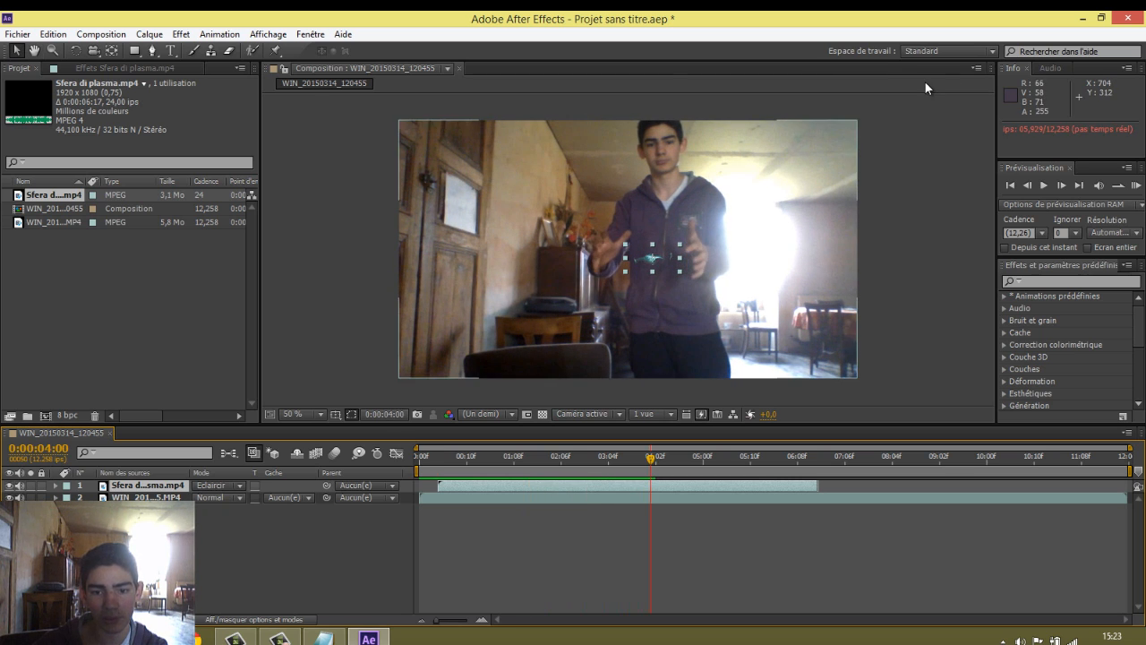
Enlarge the plasma layer to about 18% by 27%, move it to about 688, 356 between the hands, and preview it.
drag(652, 244, 651, 225)
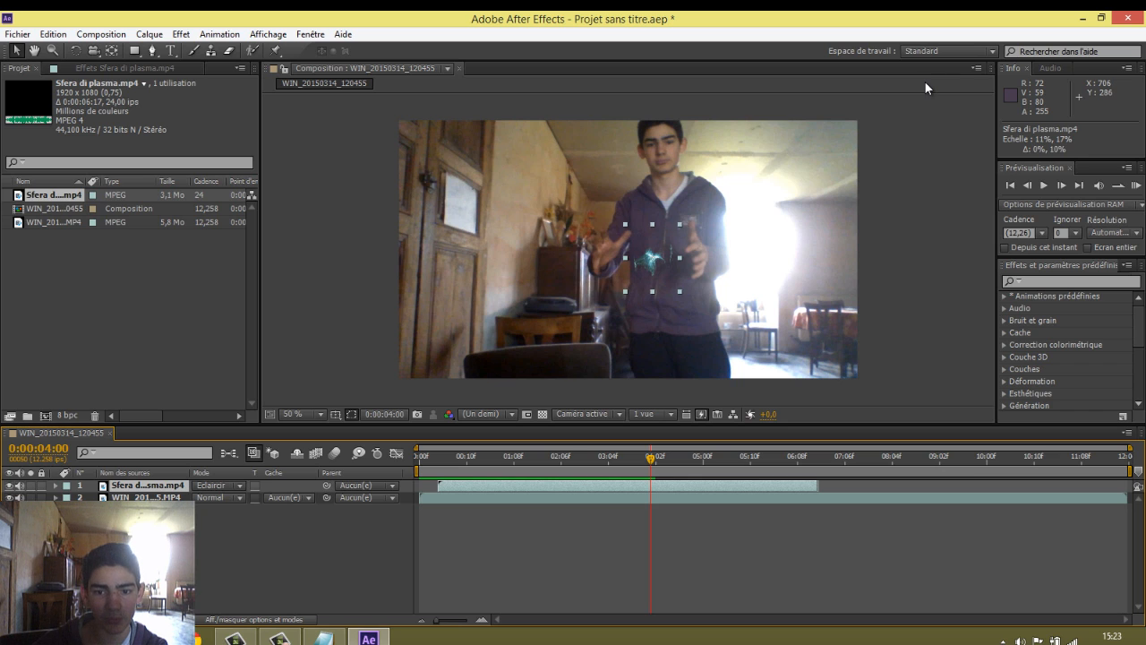
key(ctrl+z)
key(space)
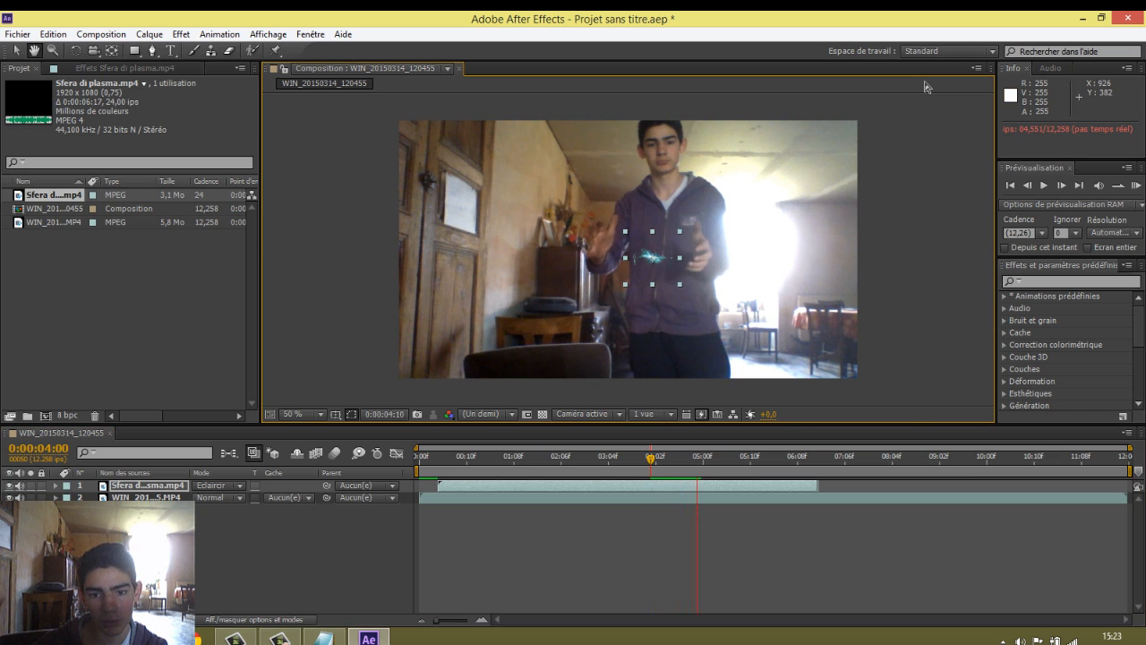
key(ctrl+shift+z)
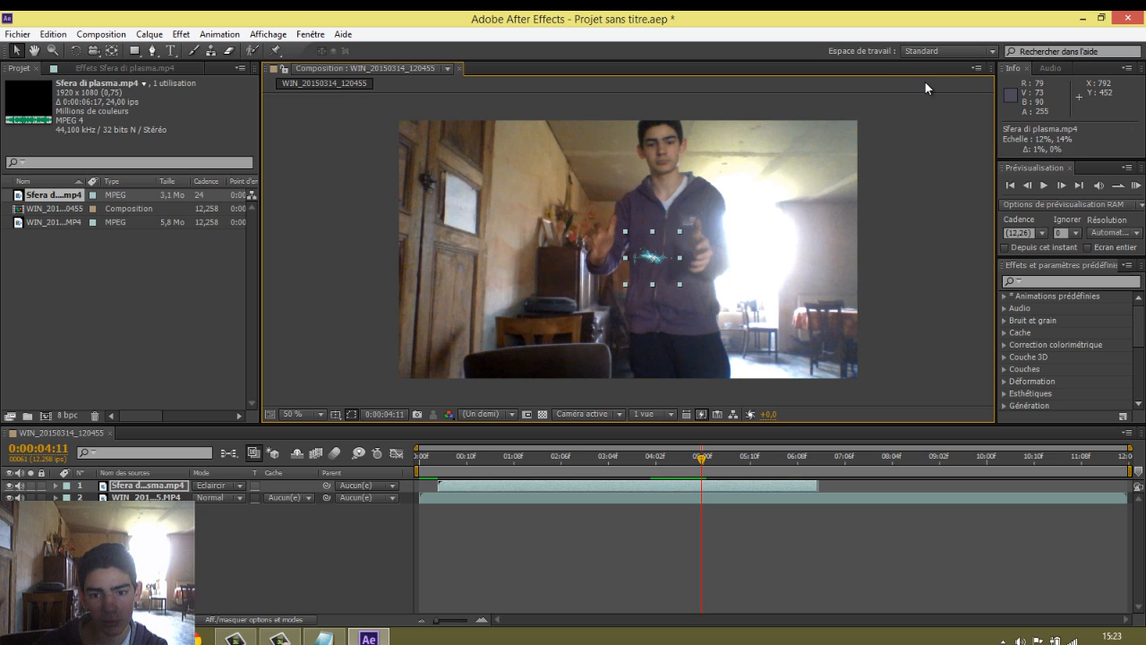
drag(685, 318, 697, 328)
drag(669, 284, 662, 274)
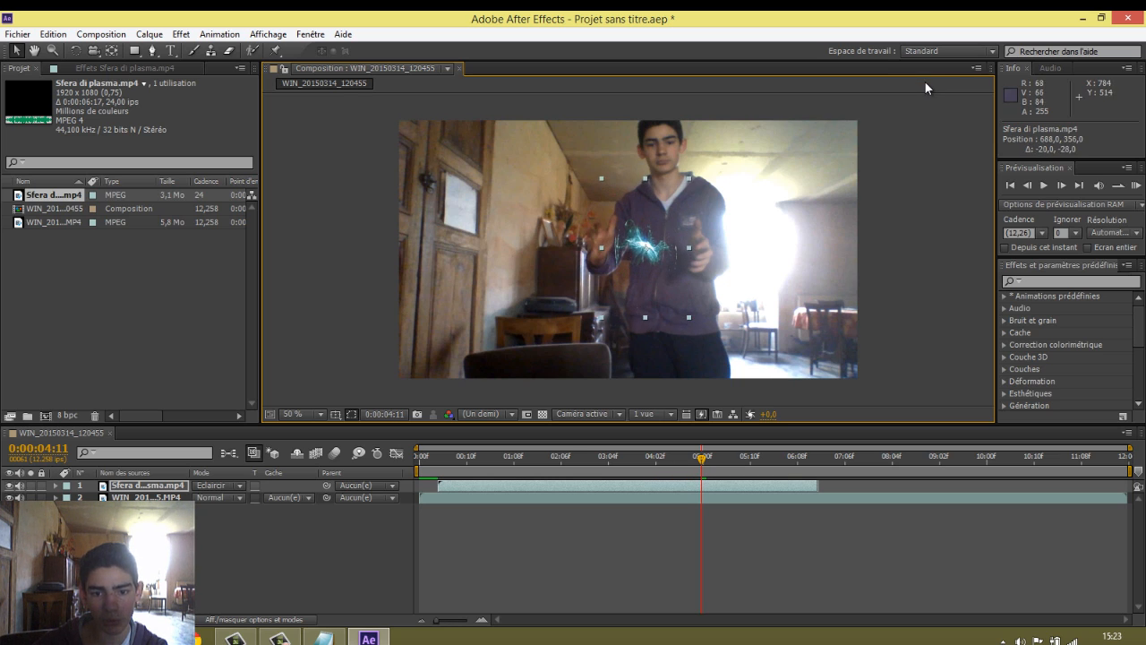
drag(688, 317, 692, 300)
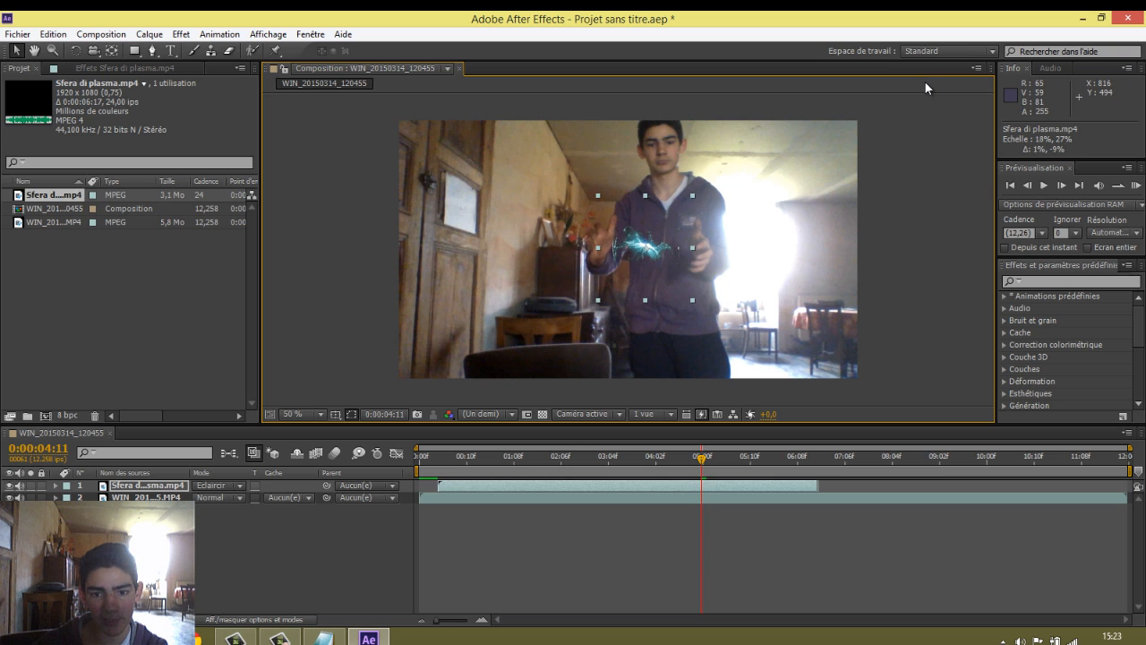
key(space)
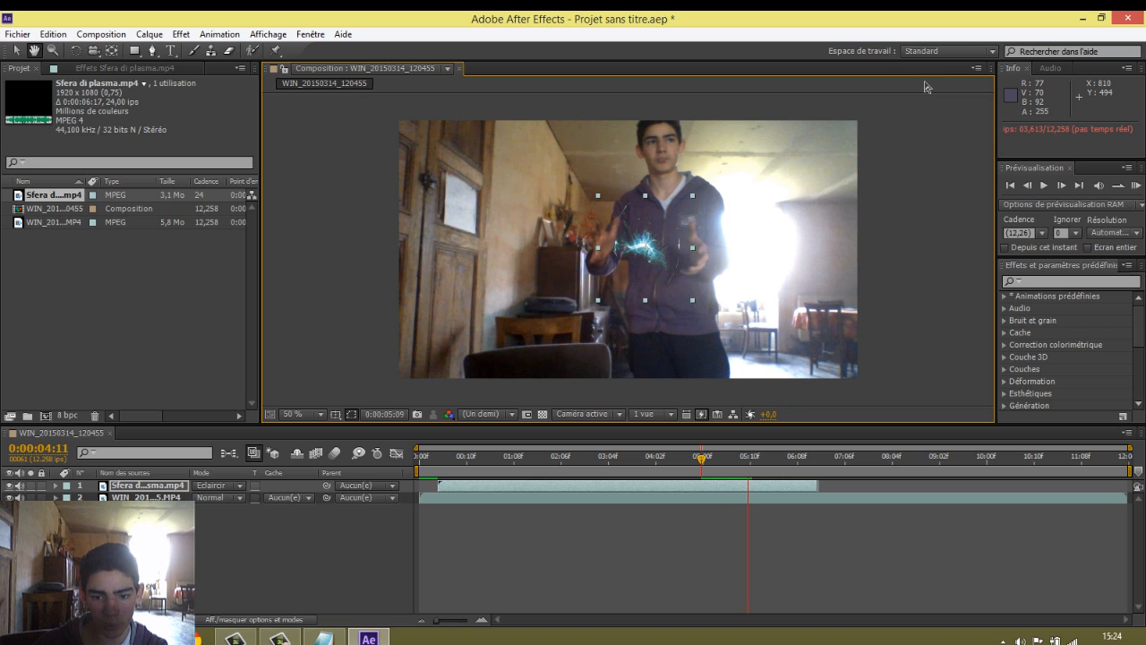
key(space)
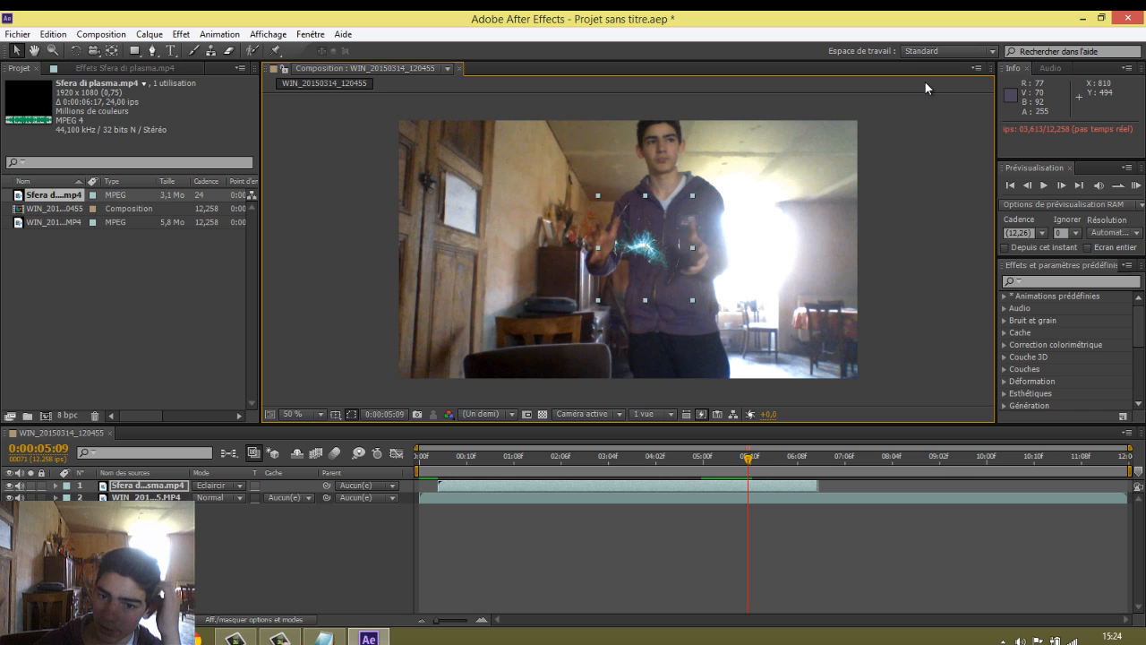
Trim the WIN_20150314_120455 clip to end with the plasma layer at 0:00:06:11, and preview the composite from the first frame.
mouse_move(747, 458)
mouse_down()
mouse_move(418, 459)
mouse_move(780, 459)
mouse_move(418, 459)
mouse_up()
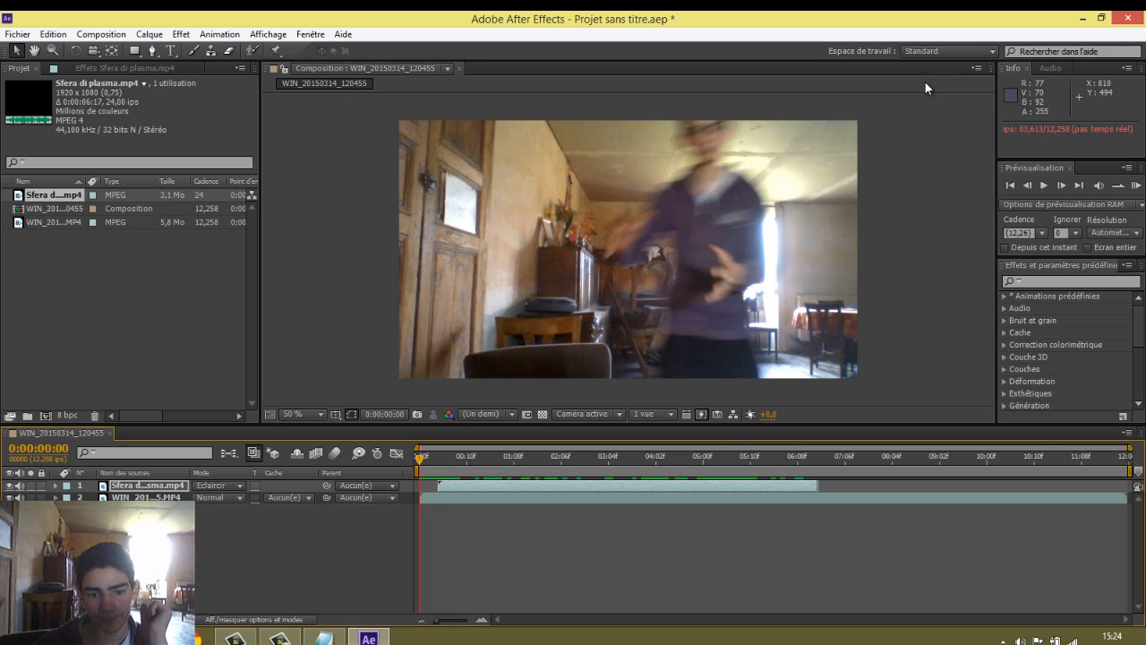
drag(1127, 497, 839, 497)
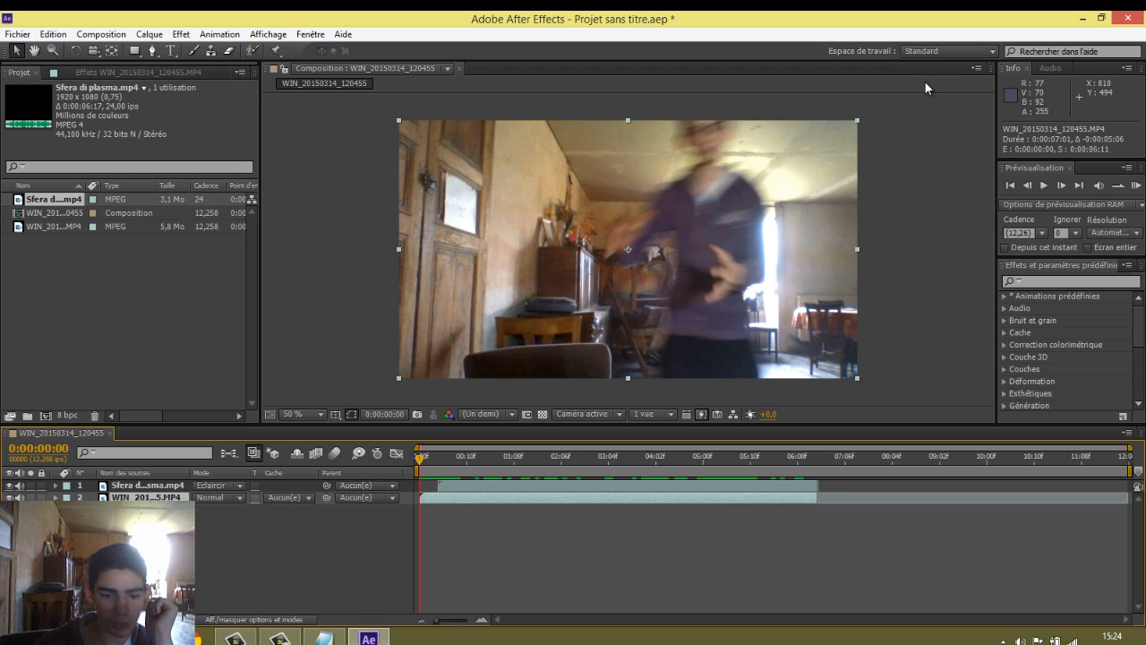
key(space)
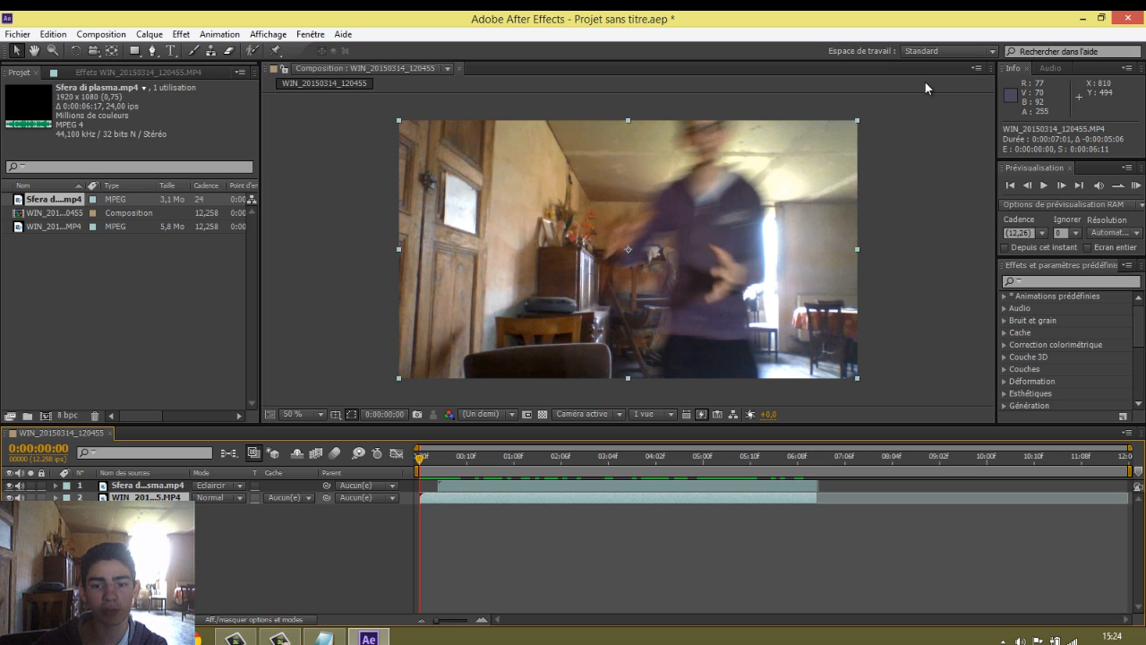
key(space)
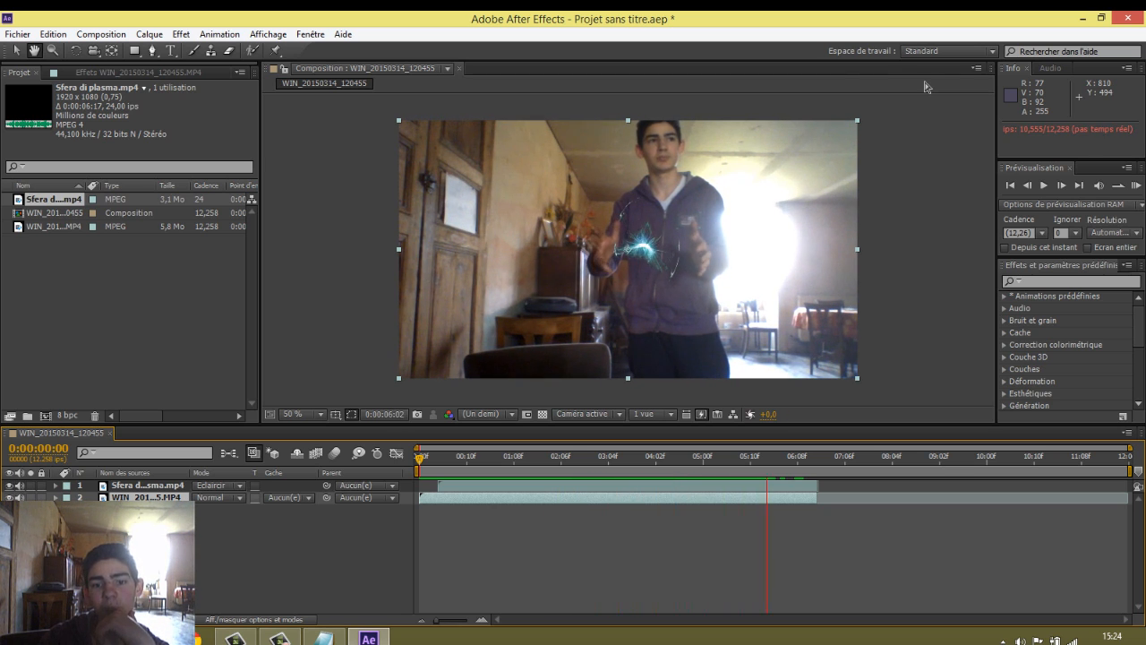
key(space)
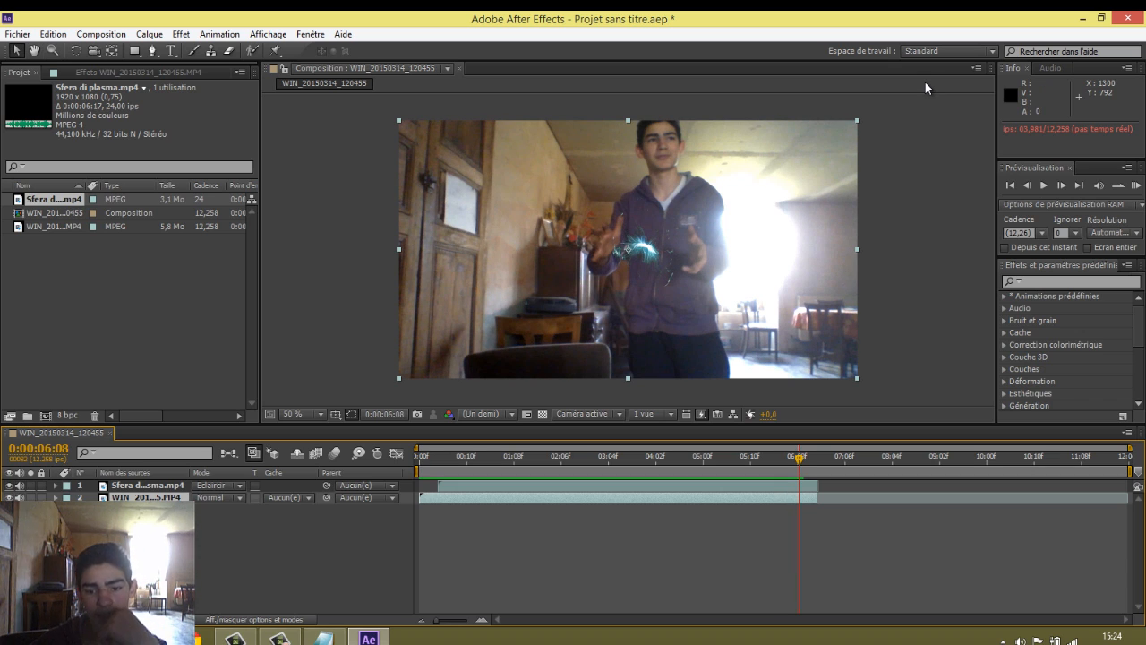
drag(799, 459, 419, 459)
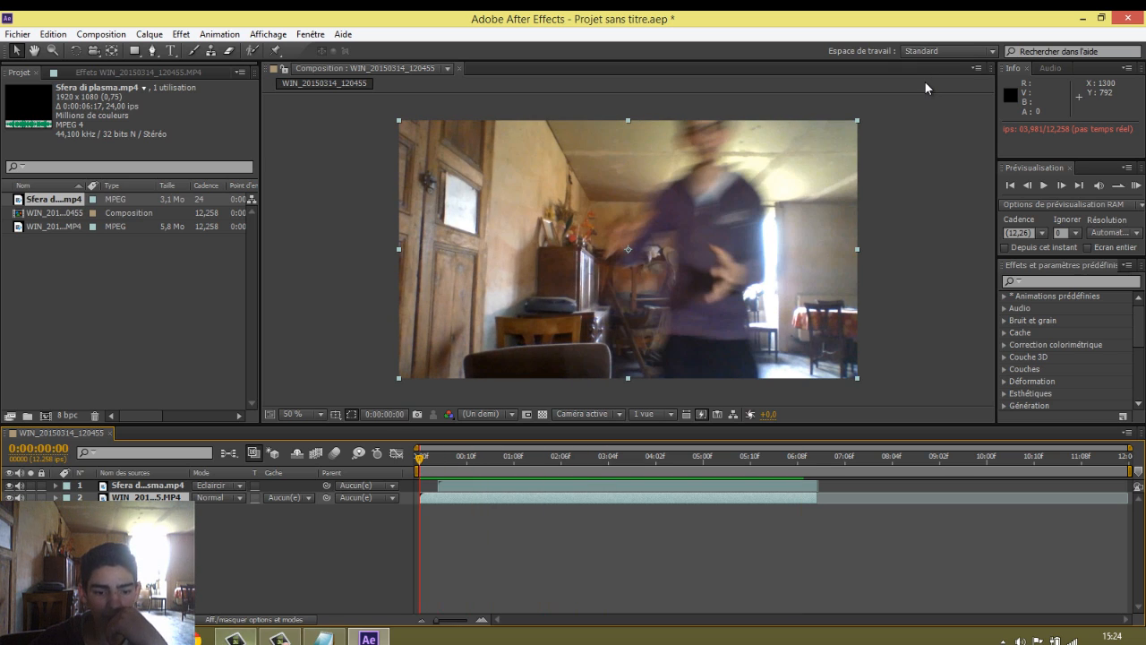
click(280, 637)
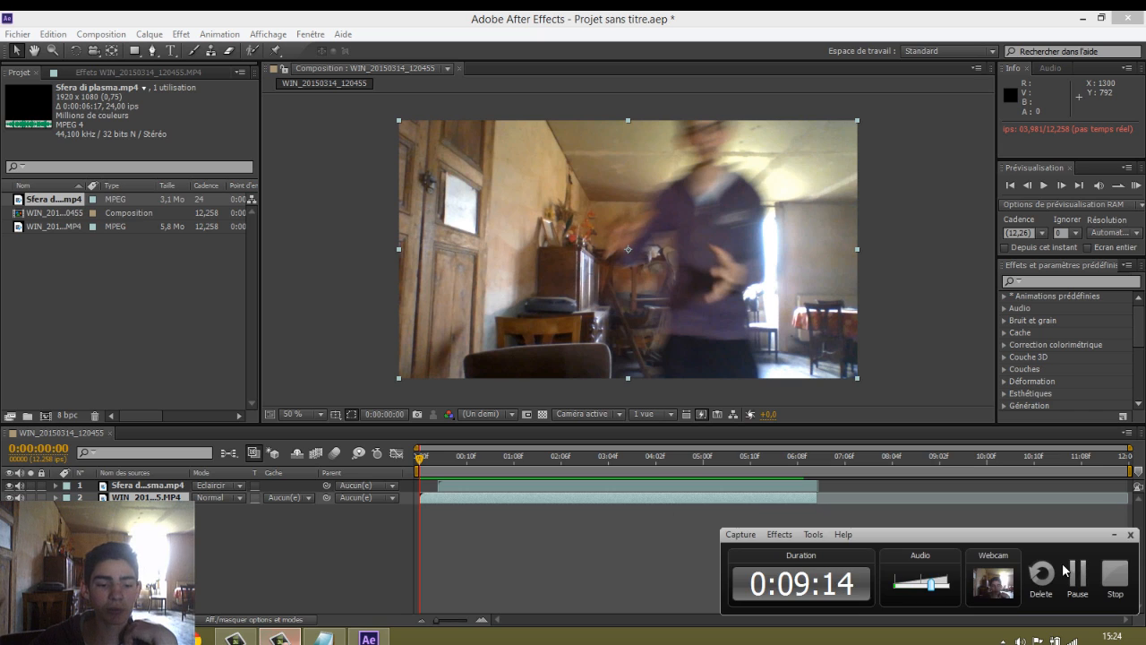